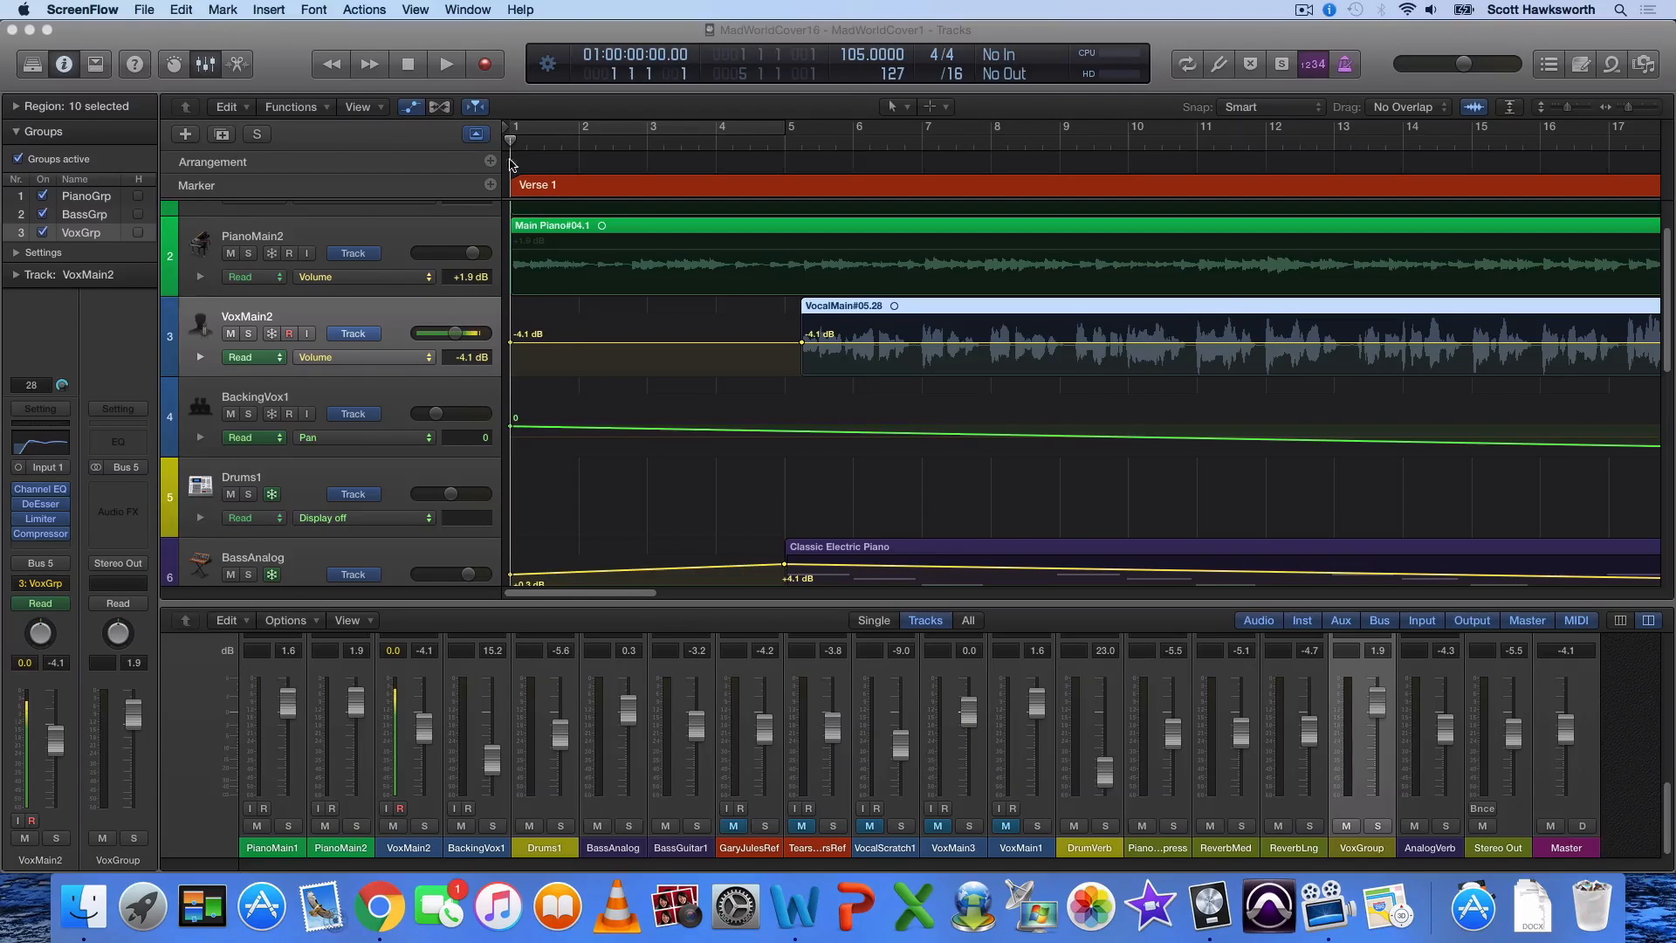
# Examine the automation parameters available for the PianoMain1 track, including those of its Channel EQ
pyautogui.scroll(3, 598, 432)
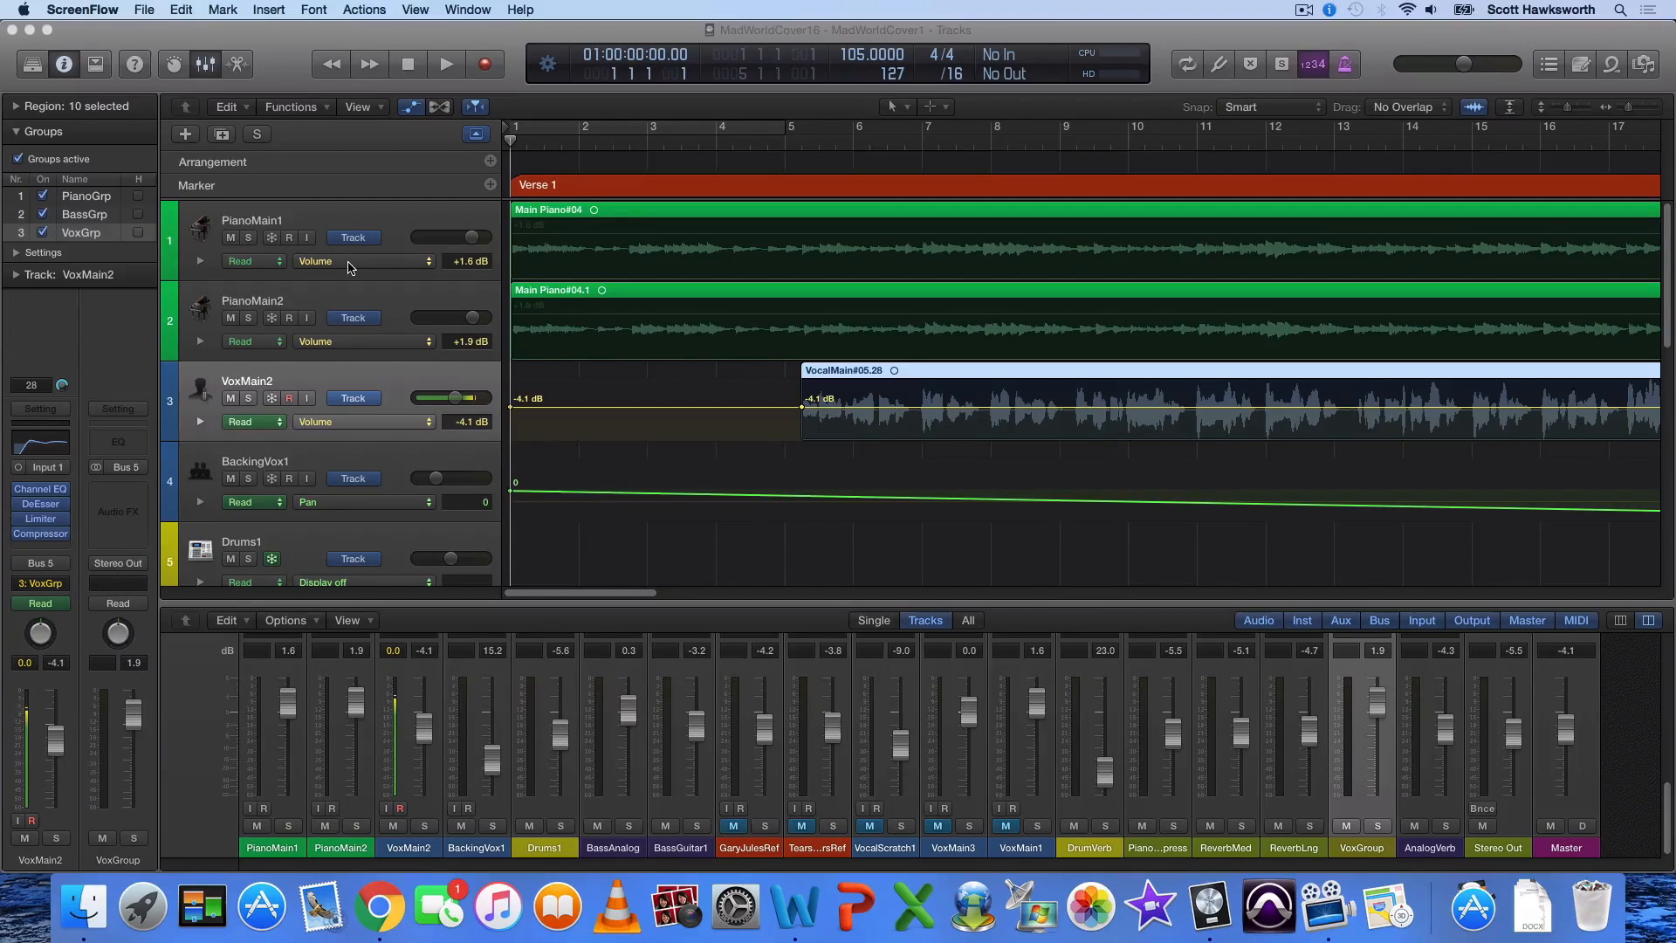
pyautogui.click(349, 262)
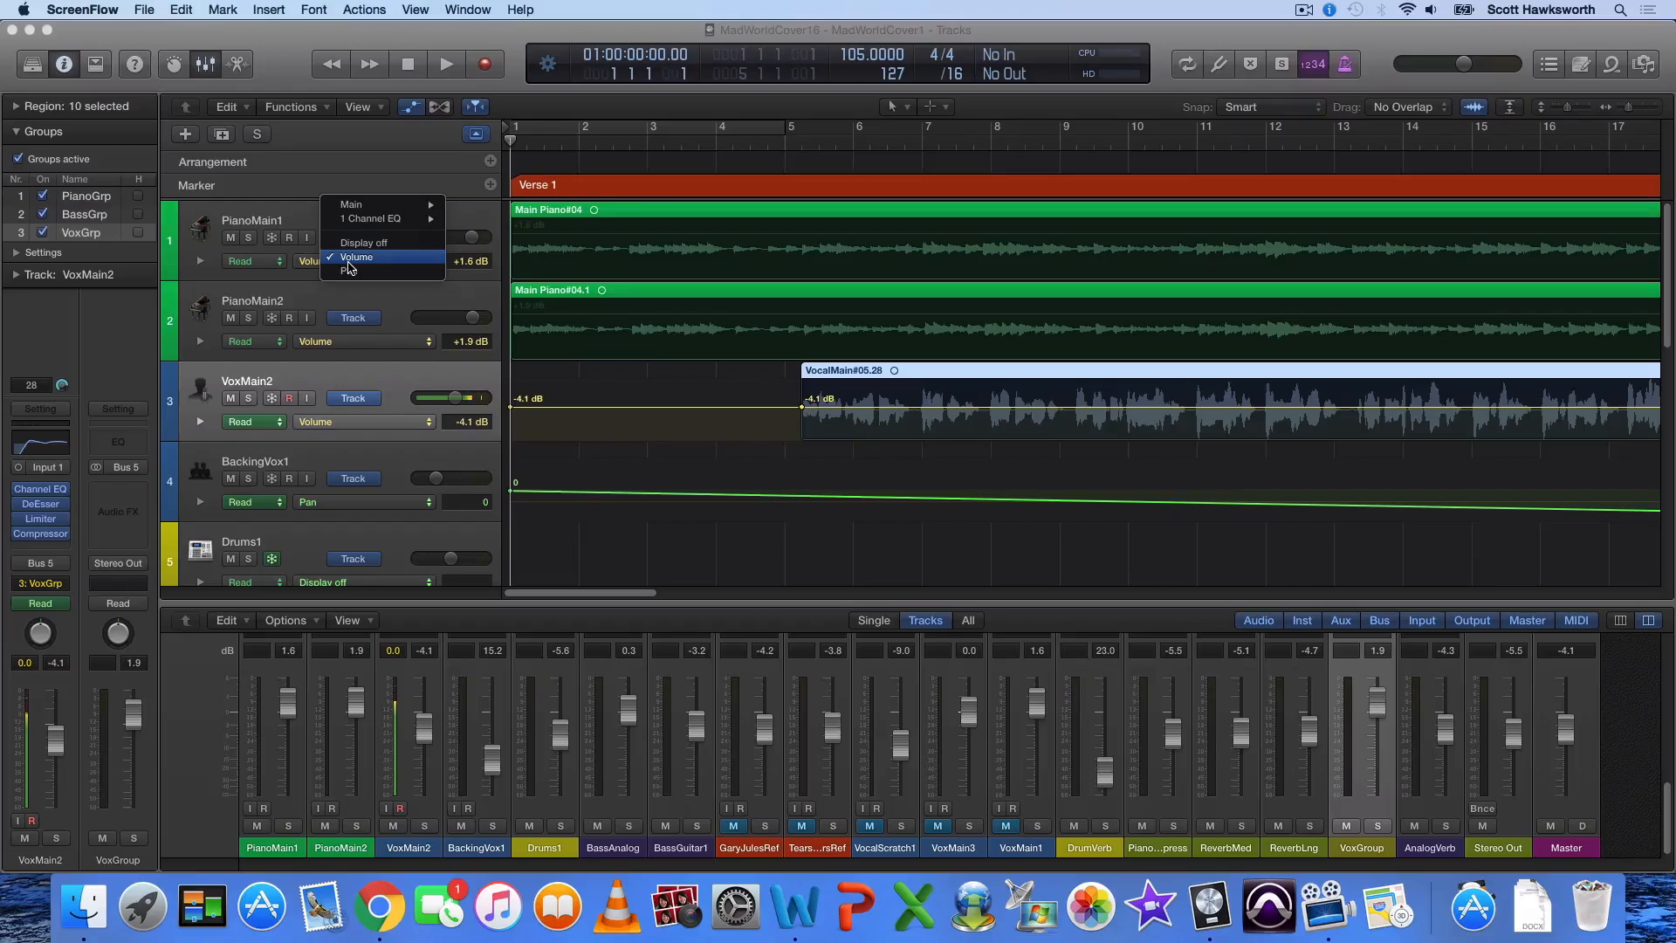
pyautogui.click(349, 267)
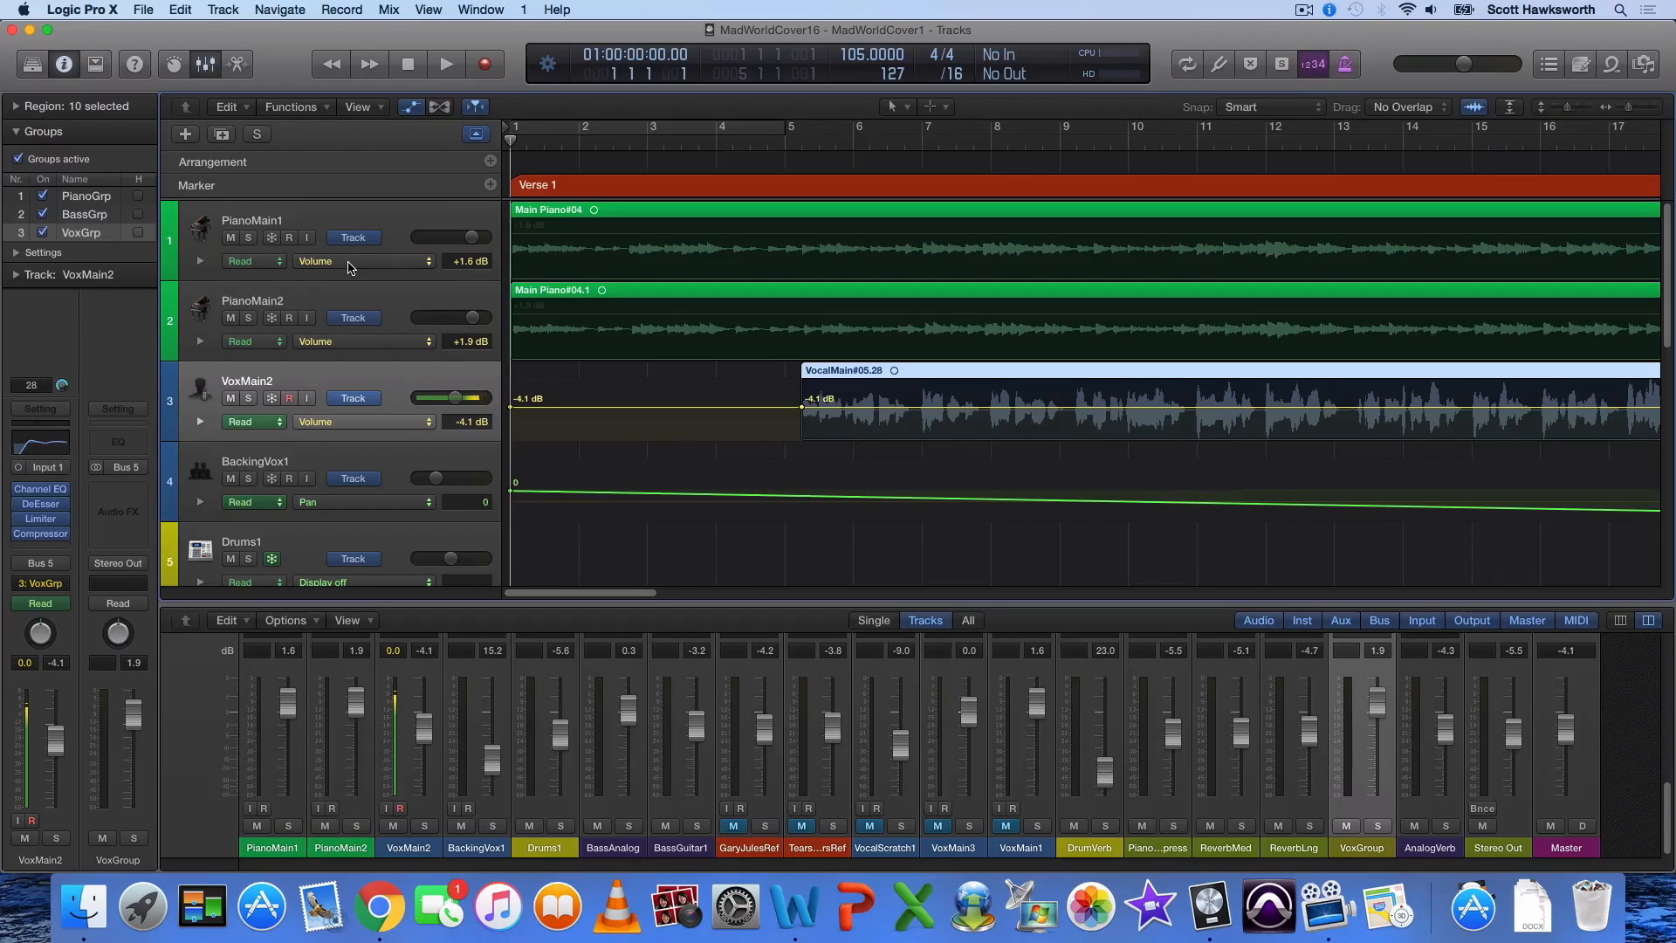
pyautogui.click(349, 265)
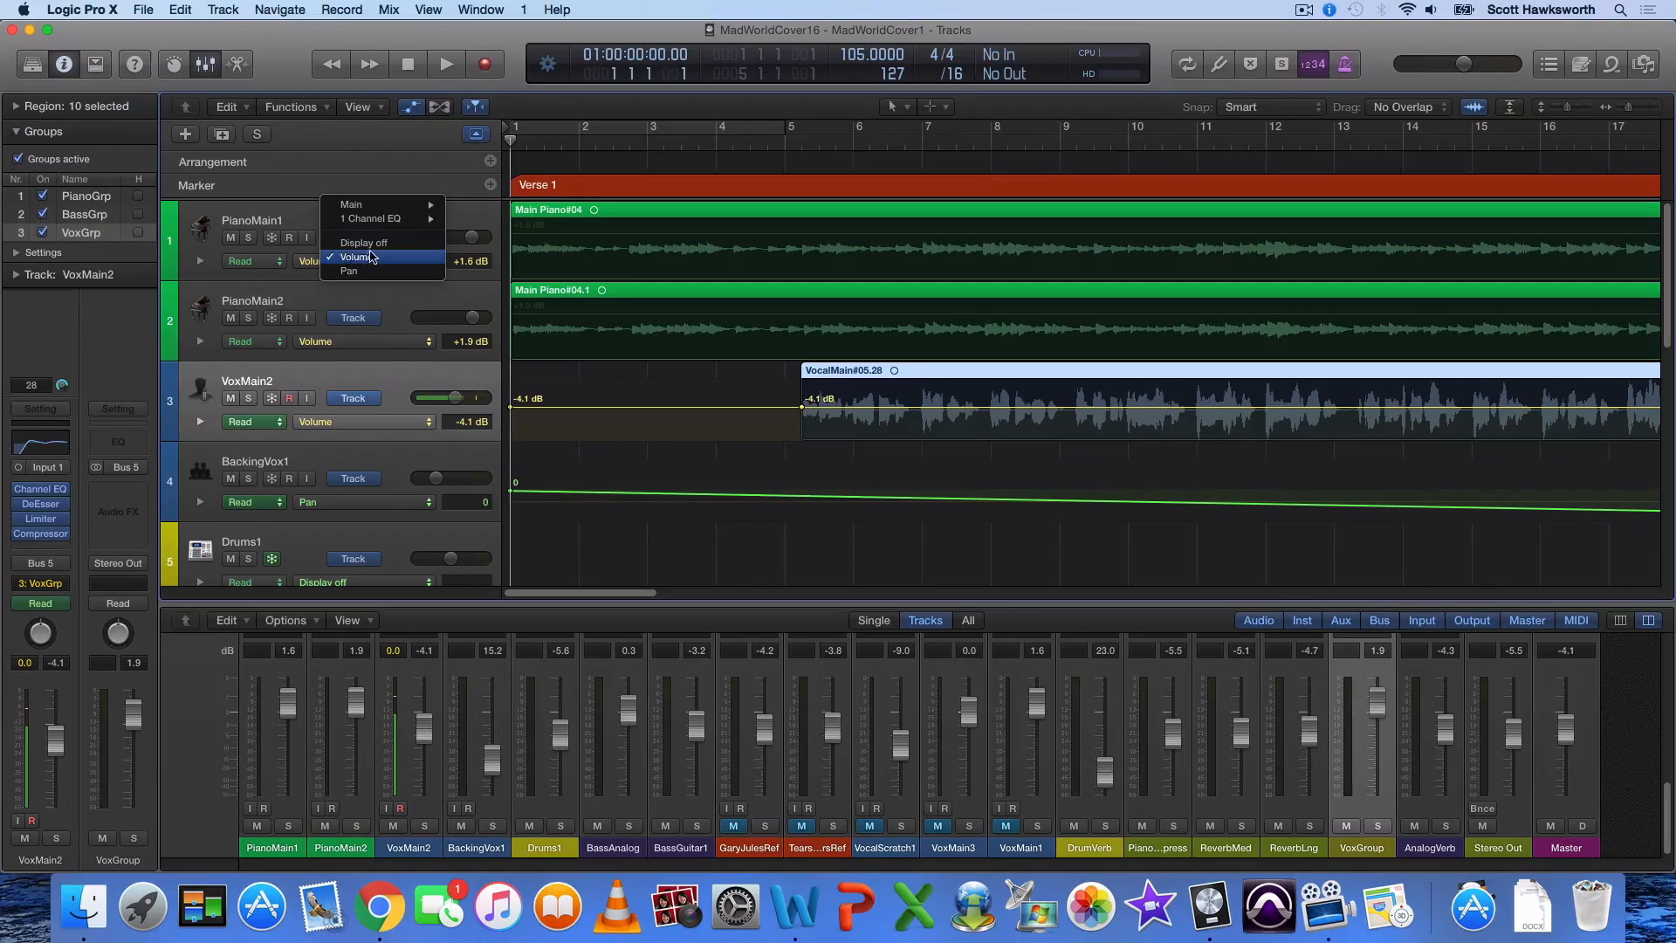
pyautogui.click(353, 271)
pyautogui.click(350, 267)
pyautogui.click(365, 248)
pyautogui.click(377, 260)
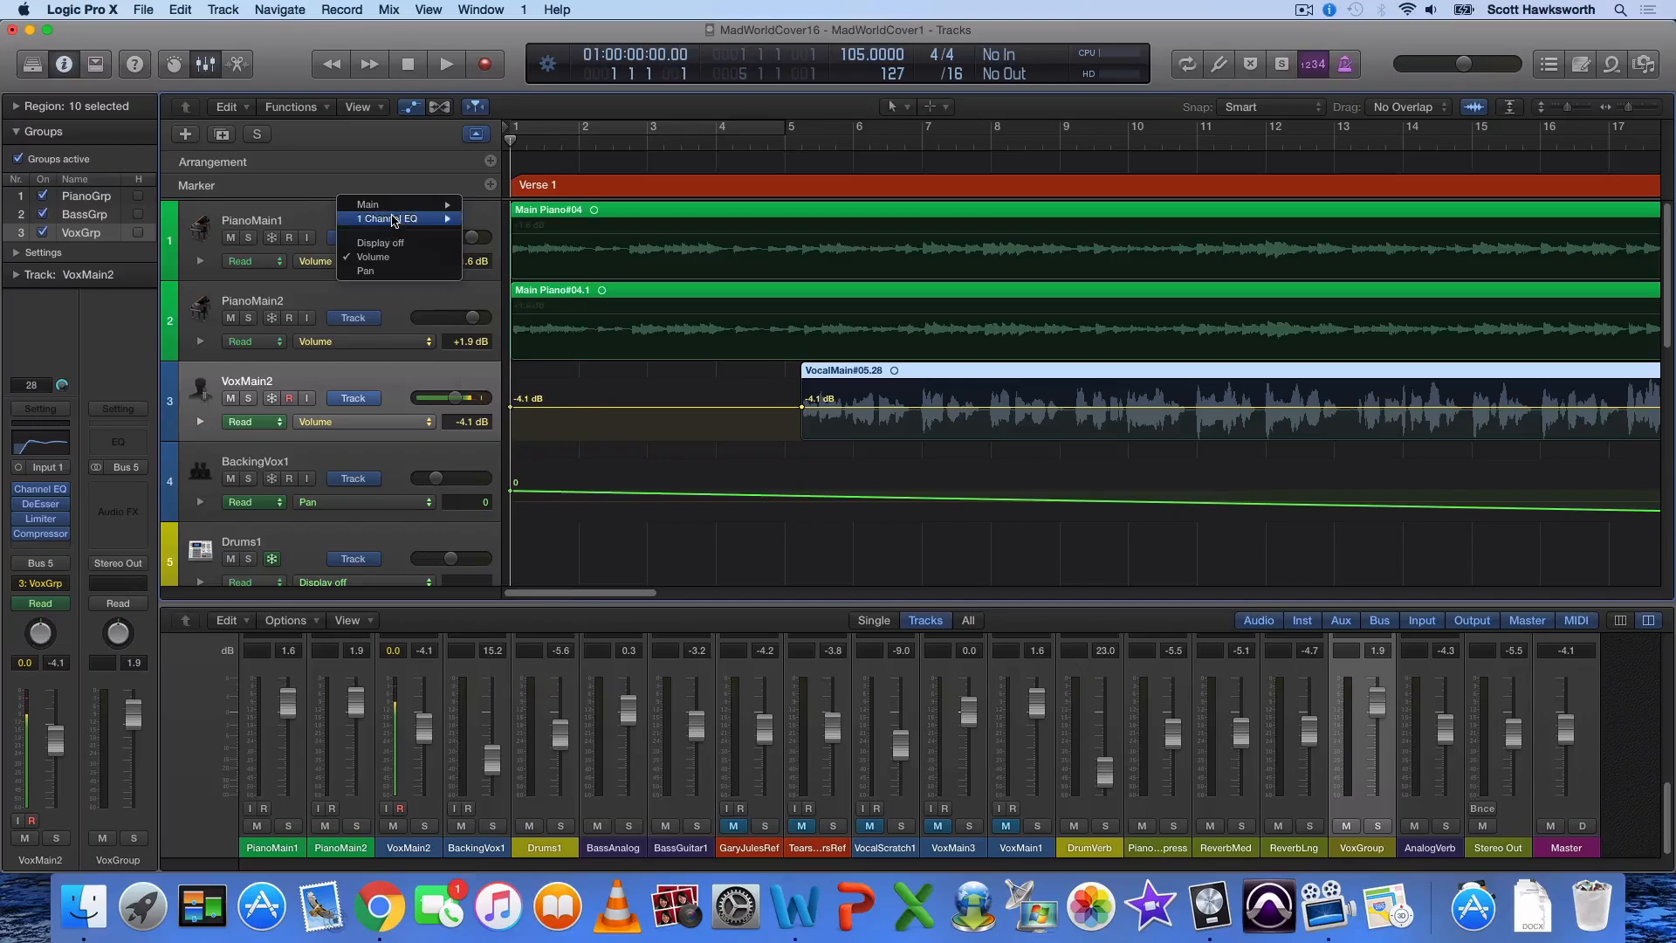
pyautogui.moveTo(393, 220)
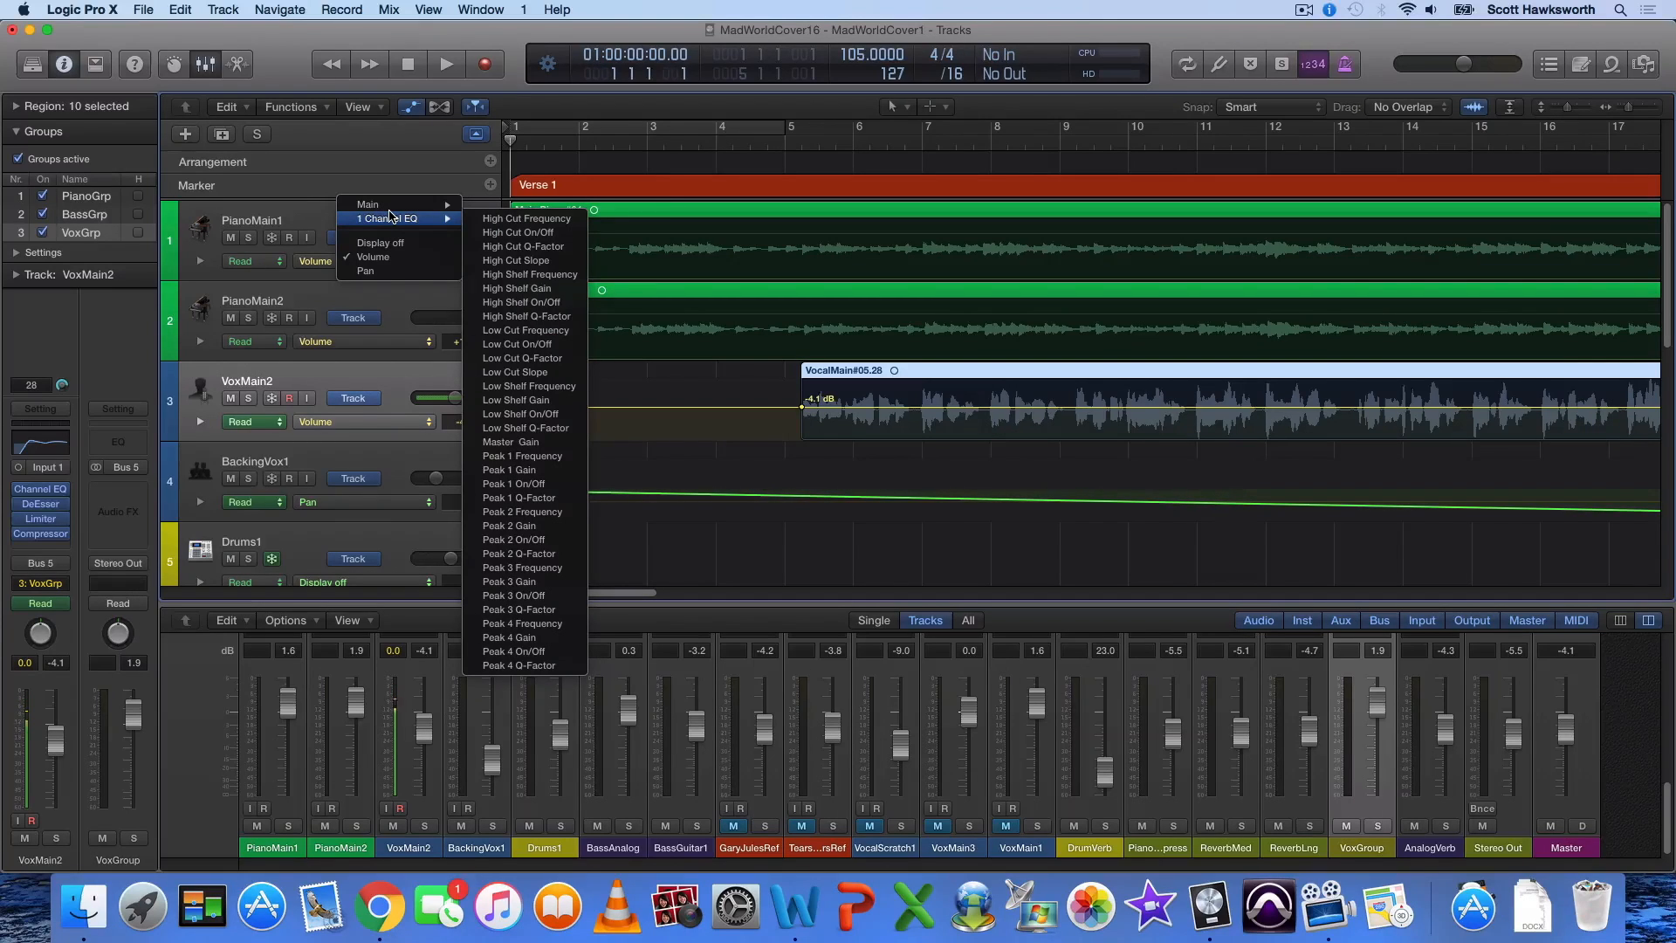
pyautogui.click(316, 257)
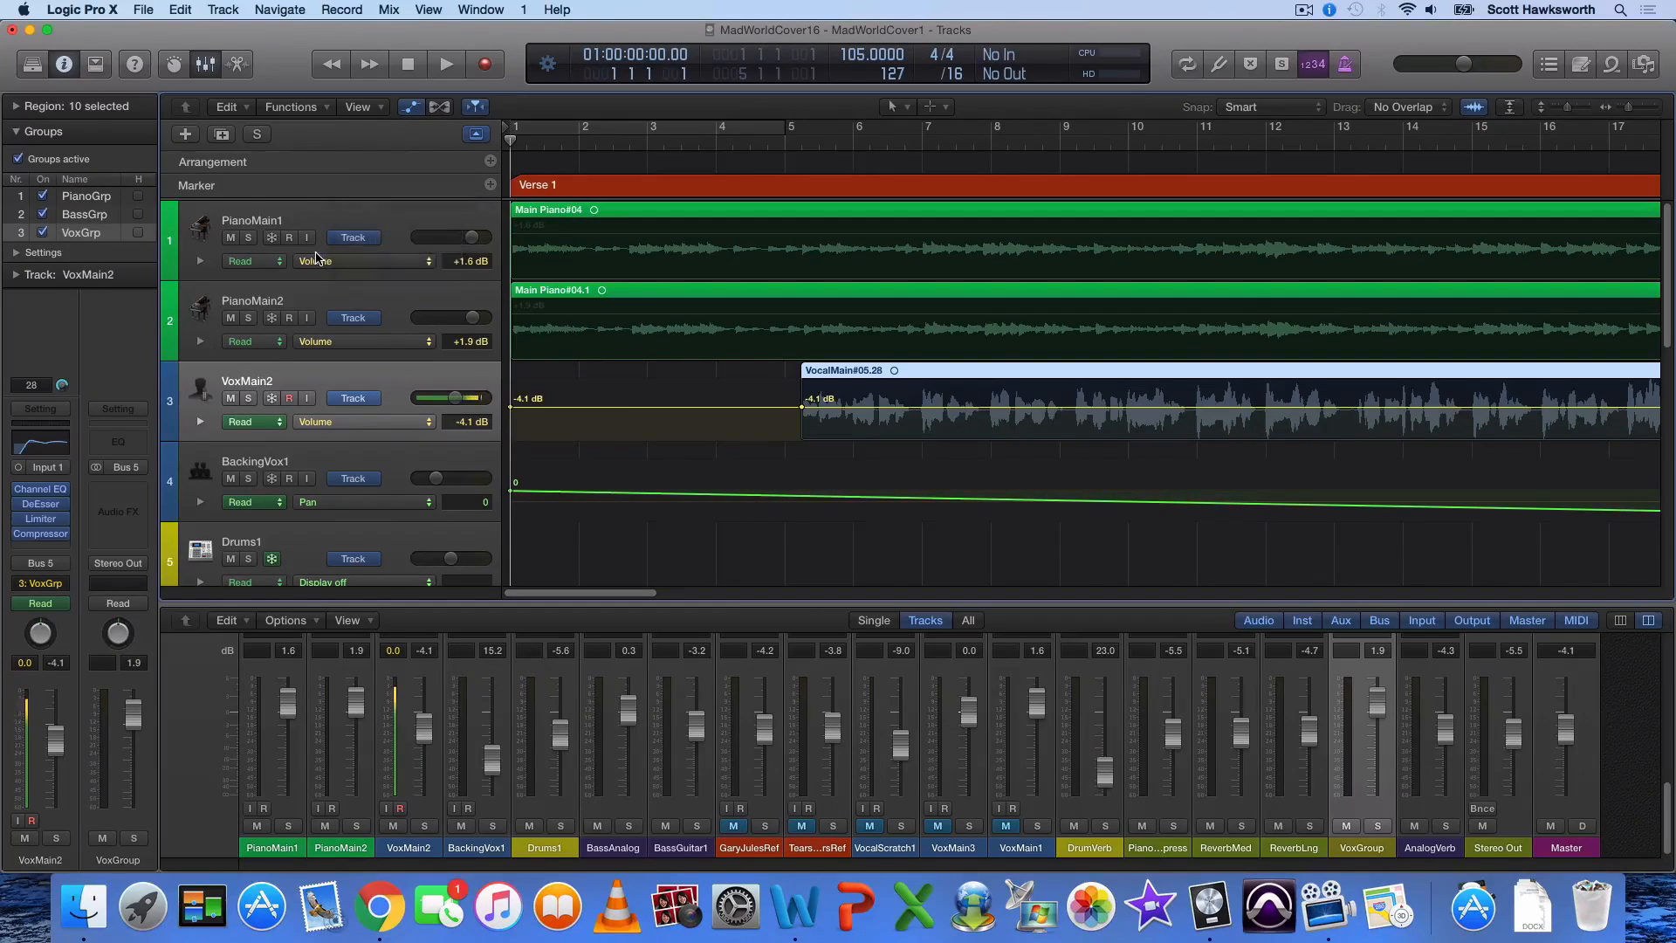
pyautogui.click(362, 333)
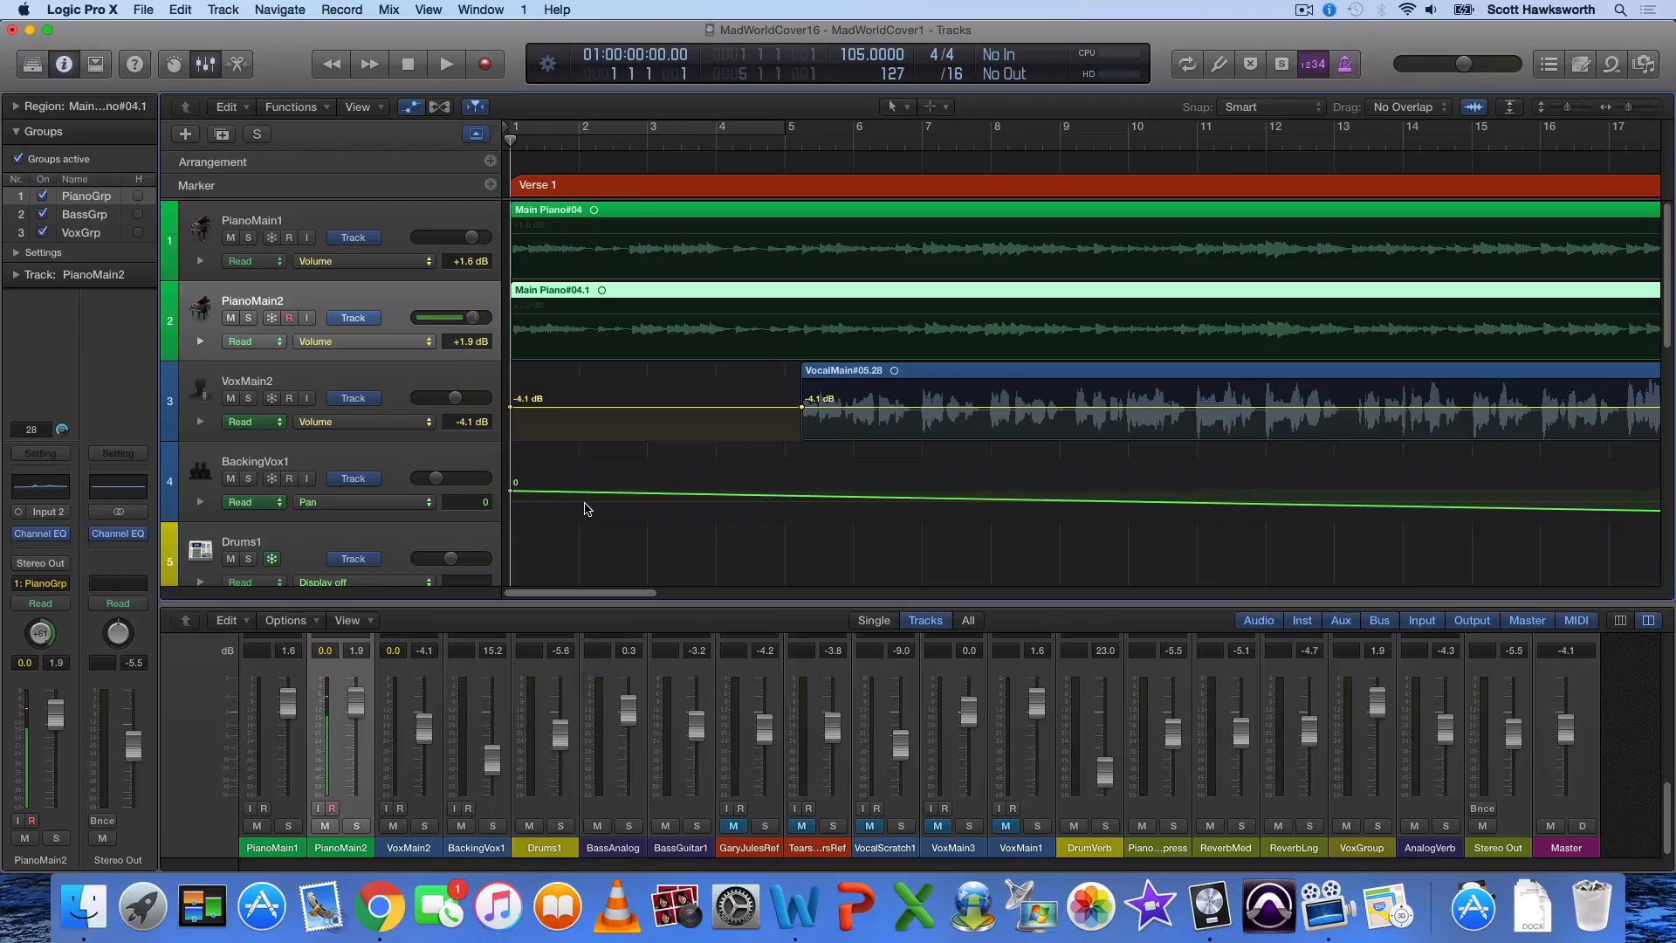
# Examine the pan automation curve of the BackingVox1 track across Chorus 1
pyautogui.moveTo(538, 595)
pyautogui.mouseDown()
pyautogui.moveTo(578, 592)
pyautogui.moveTo(505, 591)
pyautogui.mouseUp()
pyautogui.moveTo(350, 497)
pyautogui.click(304, 504)
pyautogui.click(304, 504)
pyautogui.moveTo(569, 596); pyautogui.dragTo(679, 599)
pyautogui.hscroll(10, 683, 515)
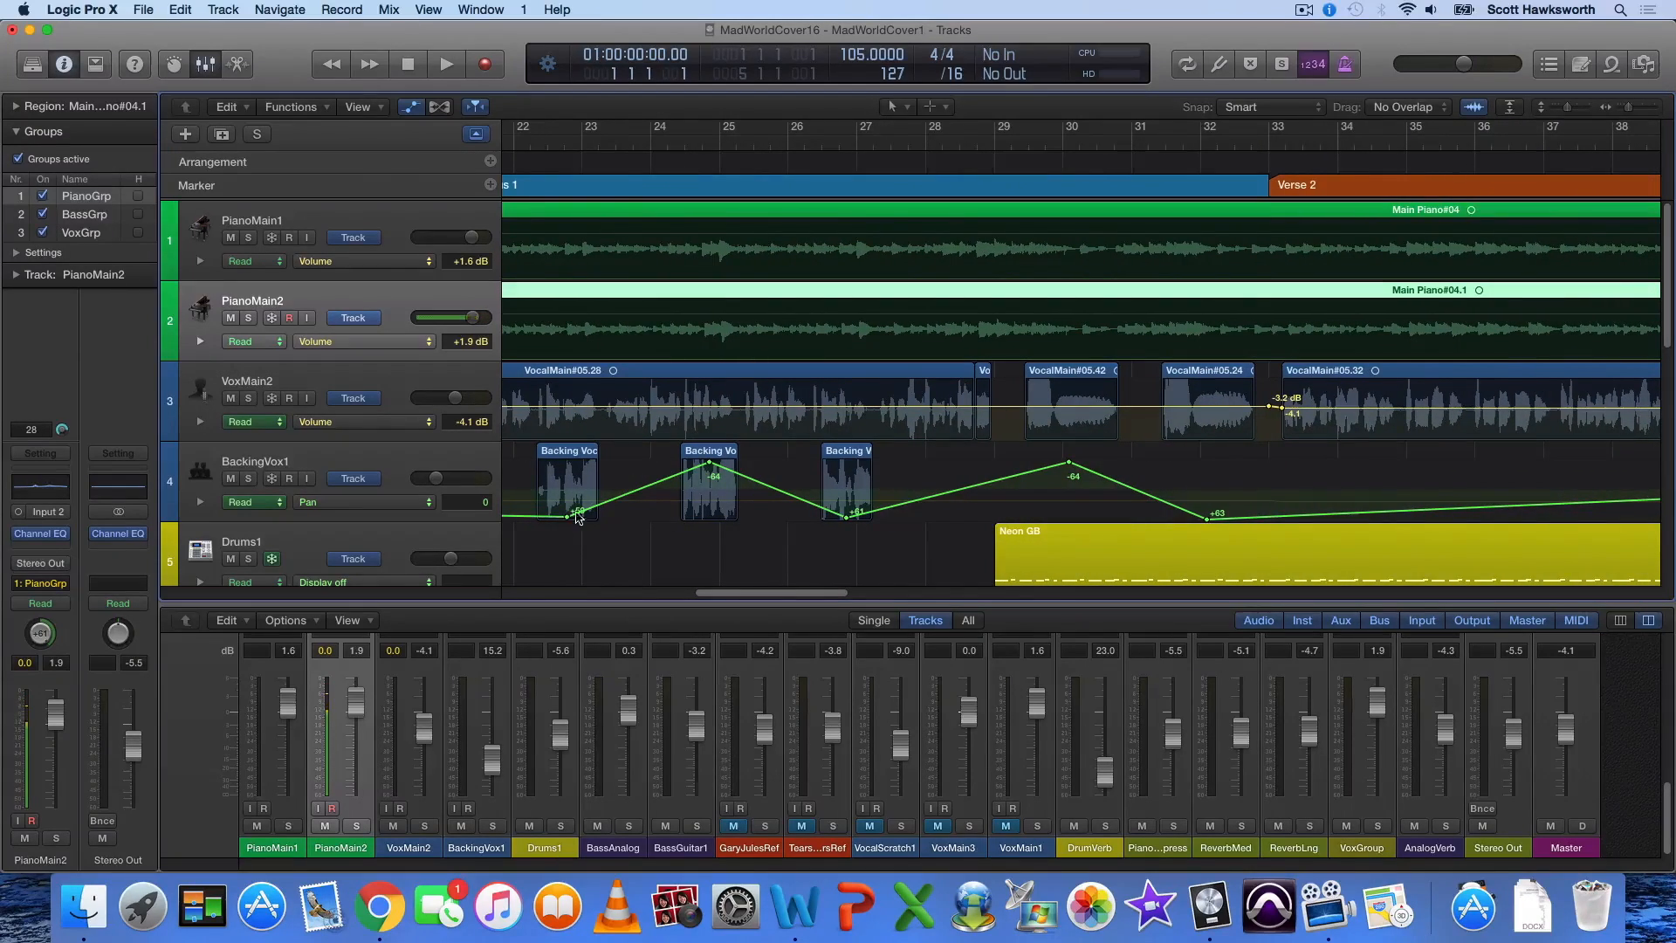
pyautogui.hscroll(-5, 716, 437)
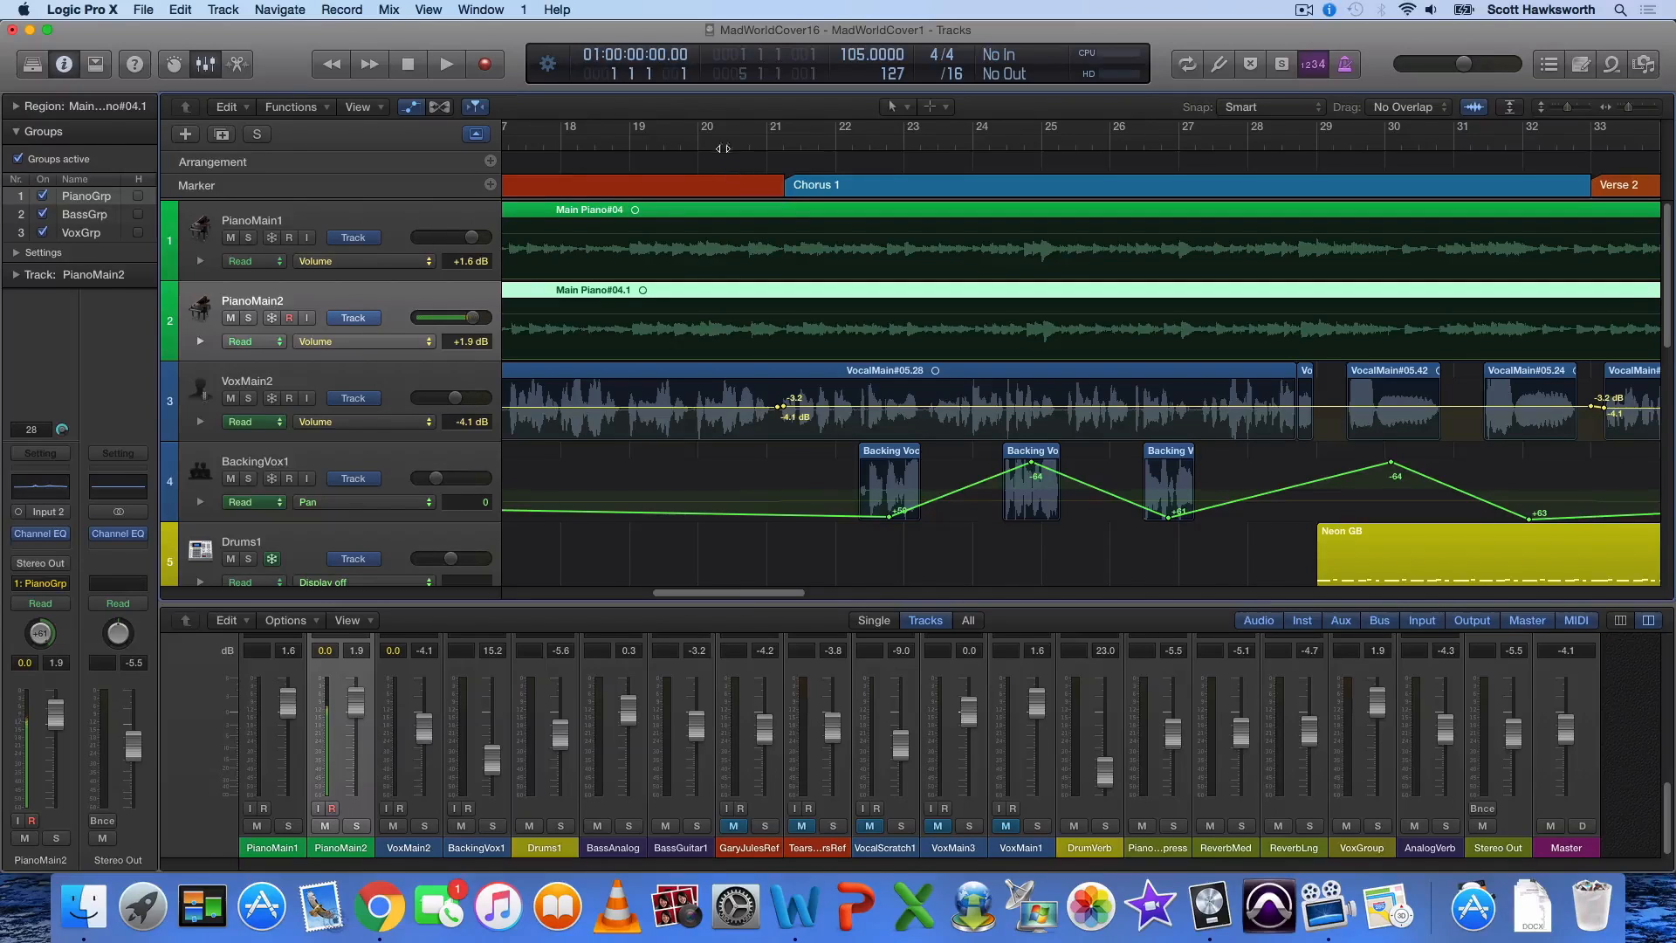
# Play the passage leading into Chorus 1 to hear the BackingVox1 panning, raising the master volume to -3.5 dB, and stop playback around bar 27
pyautogui.click(732, 141)
pyautogui.moveTo(705, 584); pyautogui.dragTo(677, 587)
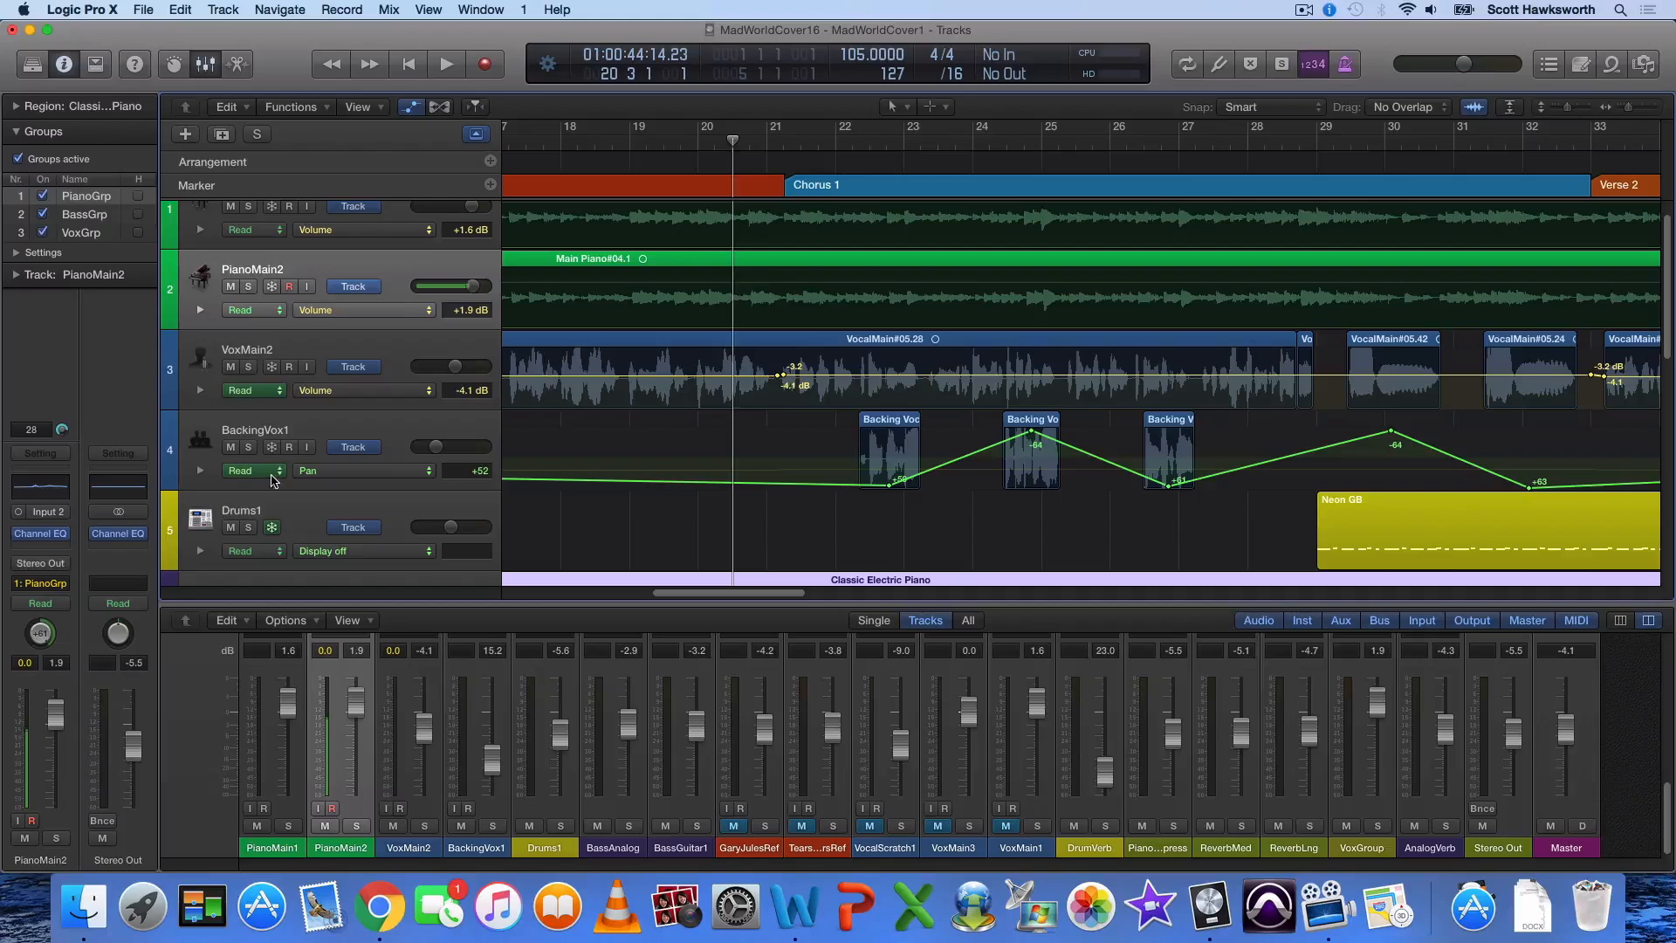
pyautogui.scroll(-5, 288, 471)
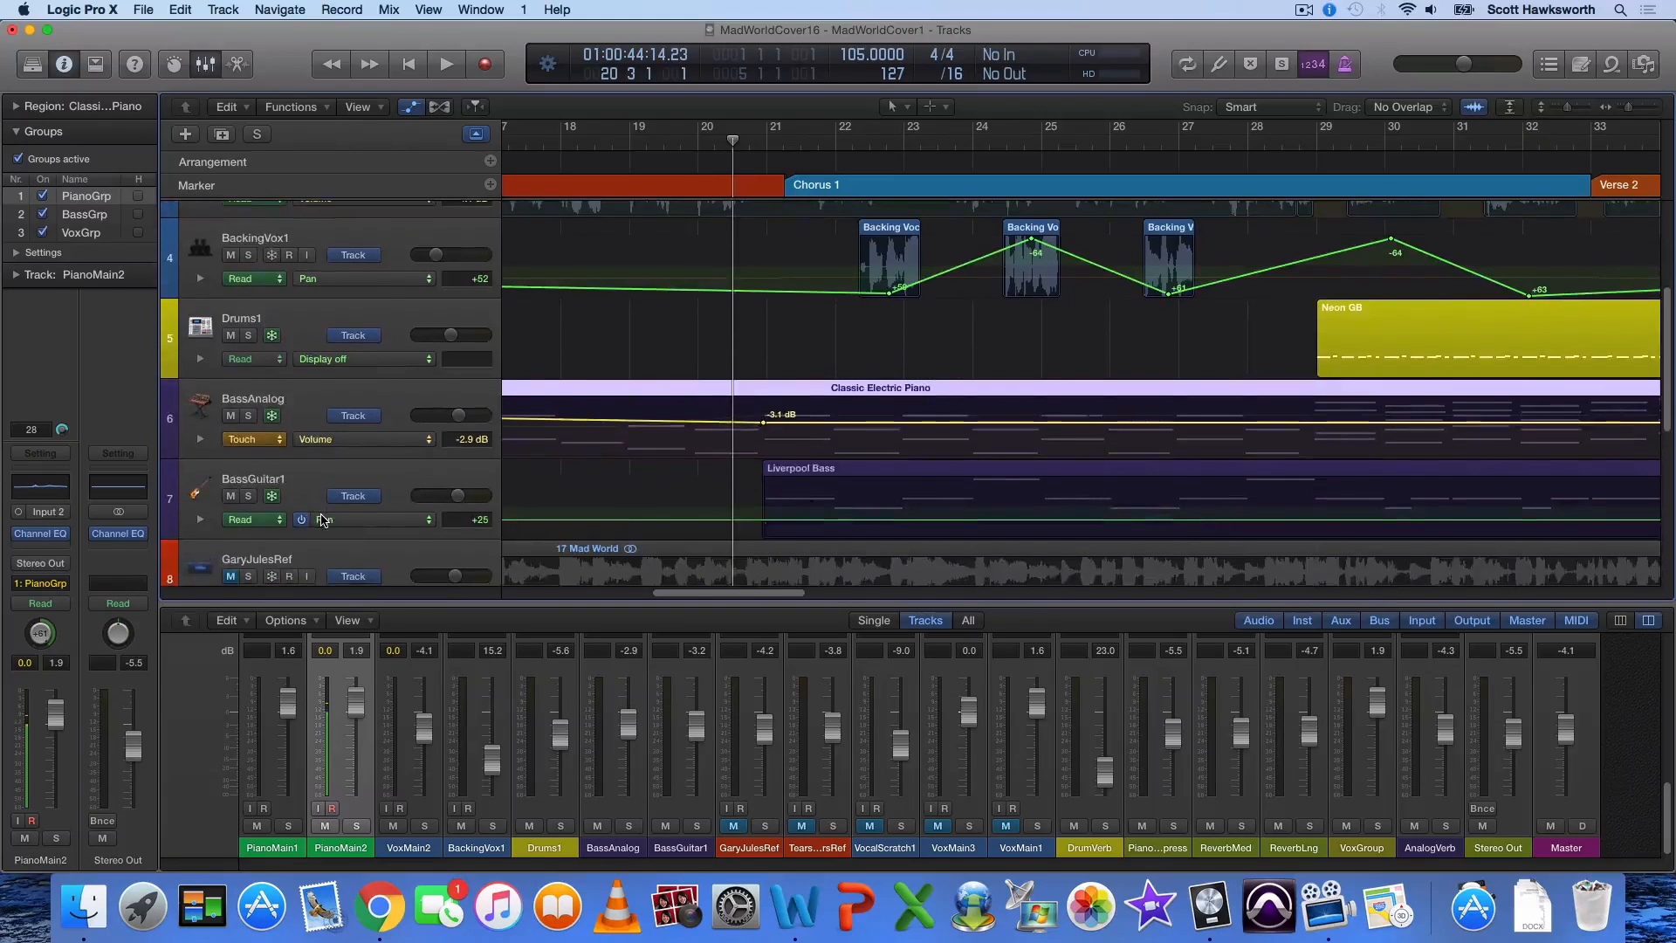
pyautogui.scroll(6, 321, 520)
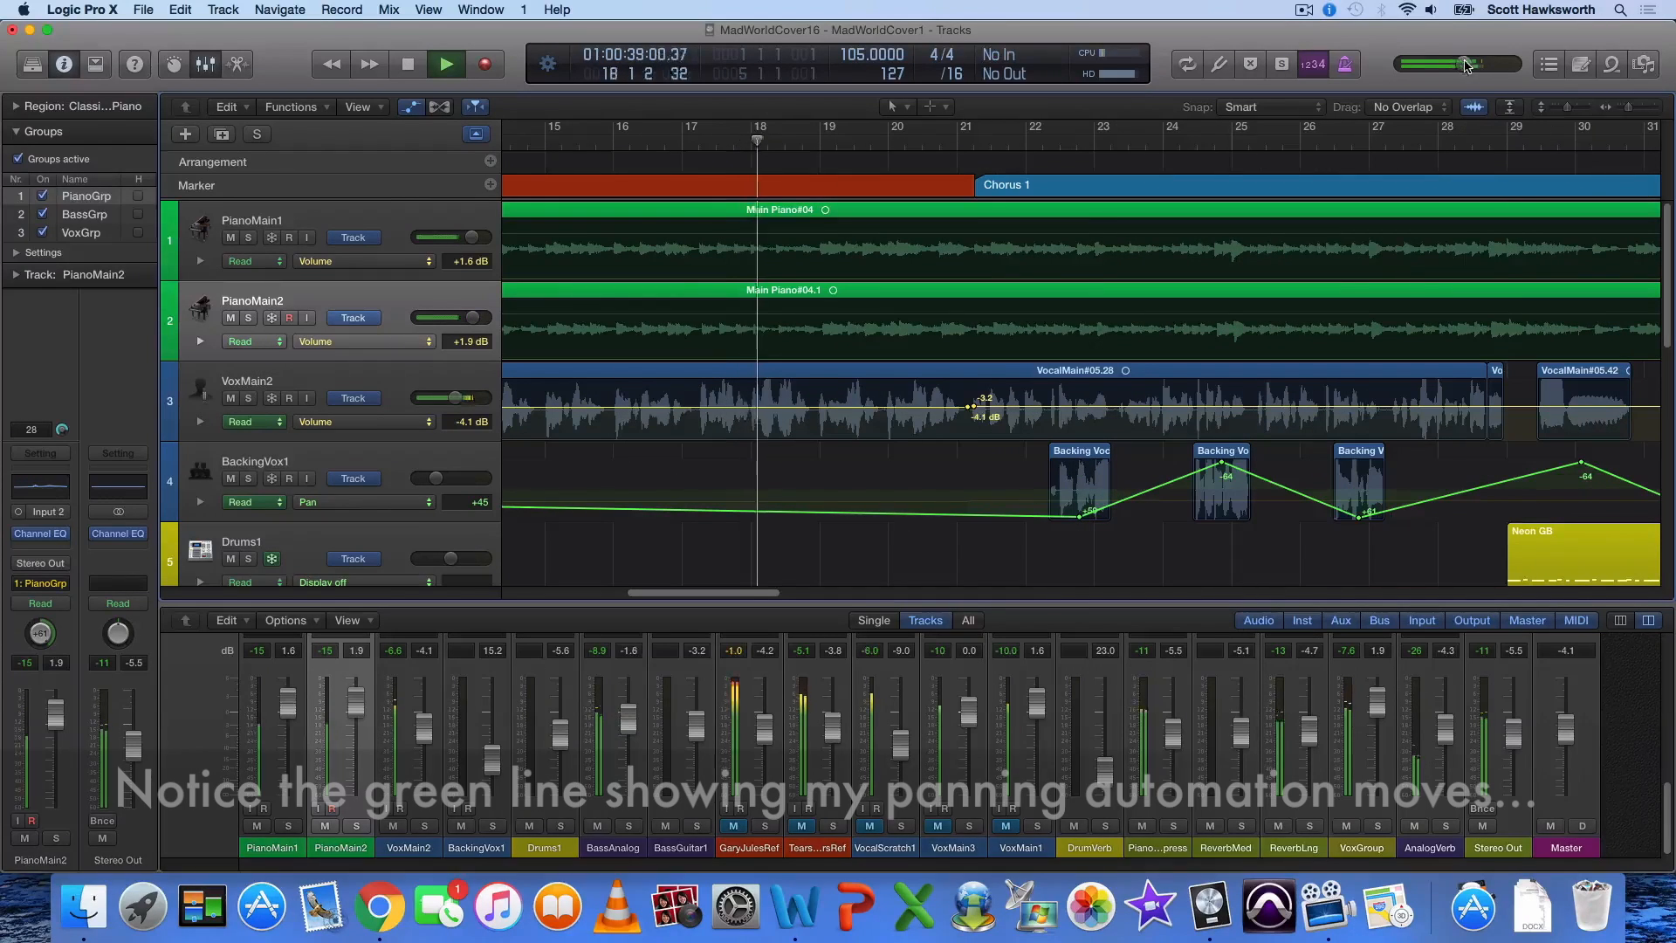
pyautogui.moveTo(1465, 64)
pyautogui.mouseDown()
pyautogui.moveTo(1491, 69)
pyautogui.moveTo(1470, 70)
pyautogui.mouseUp()
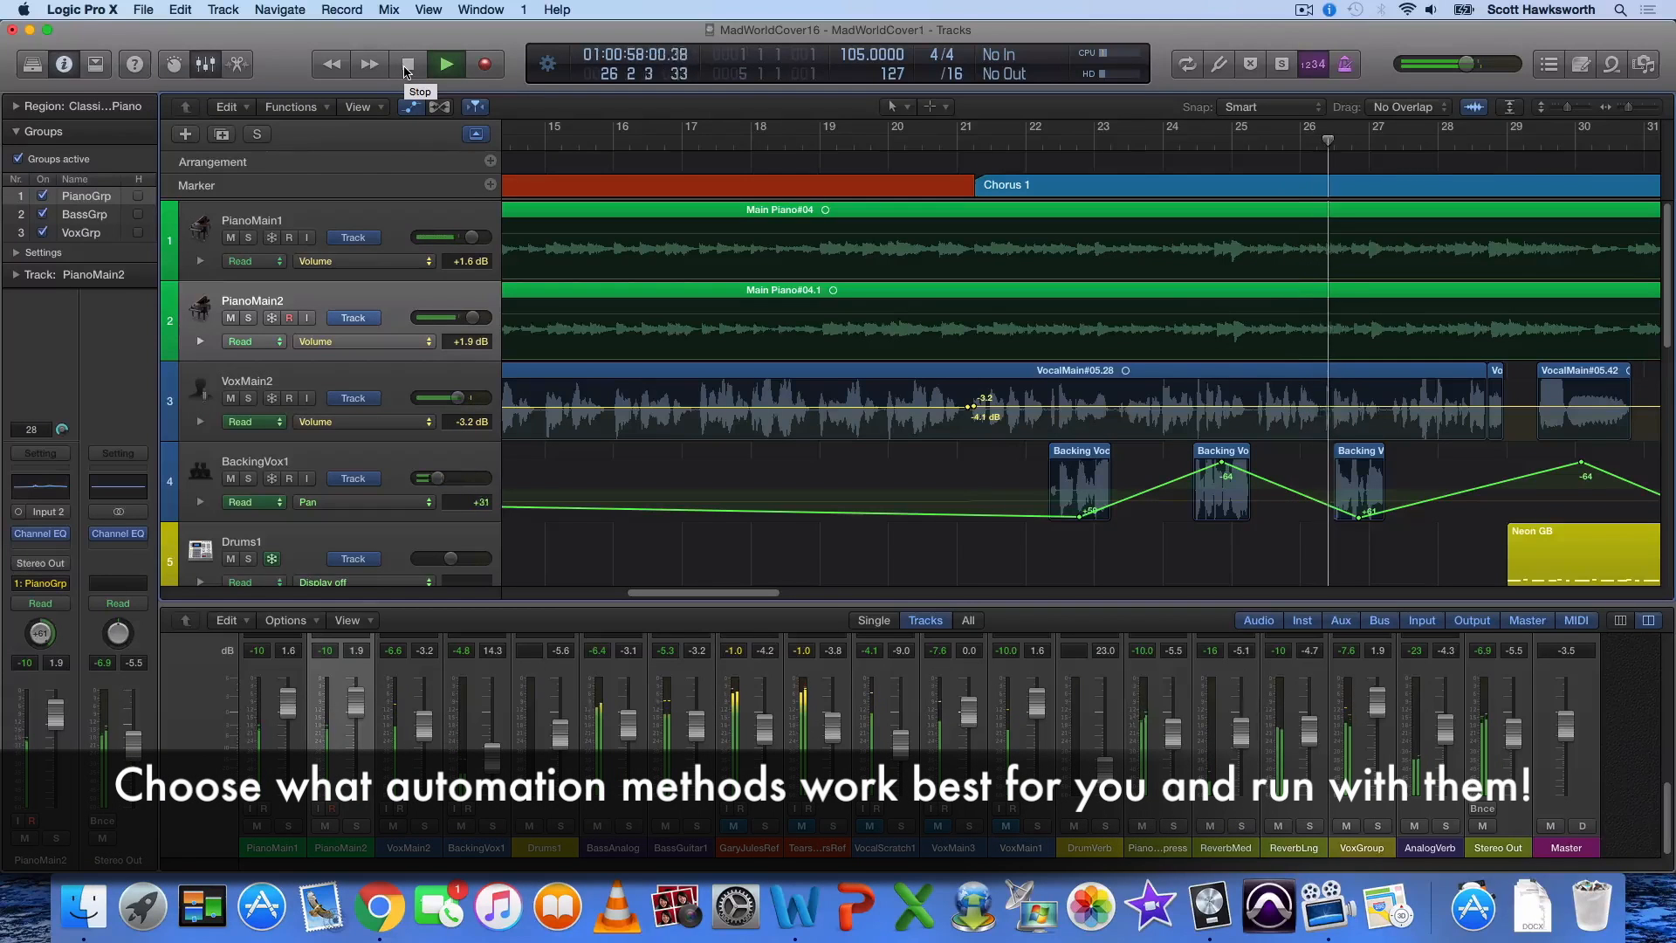
pyautogui.click(407, 66)
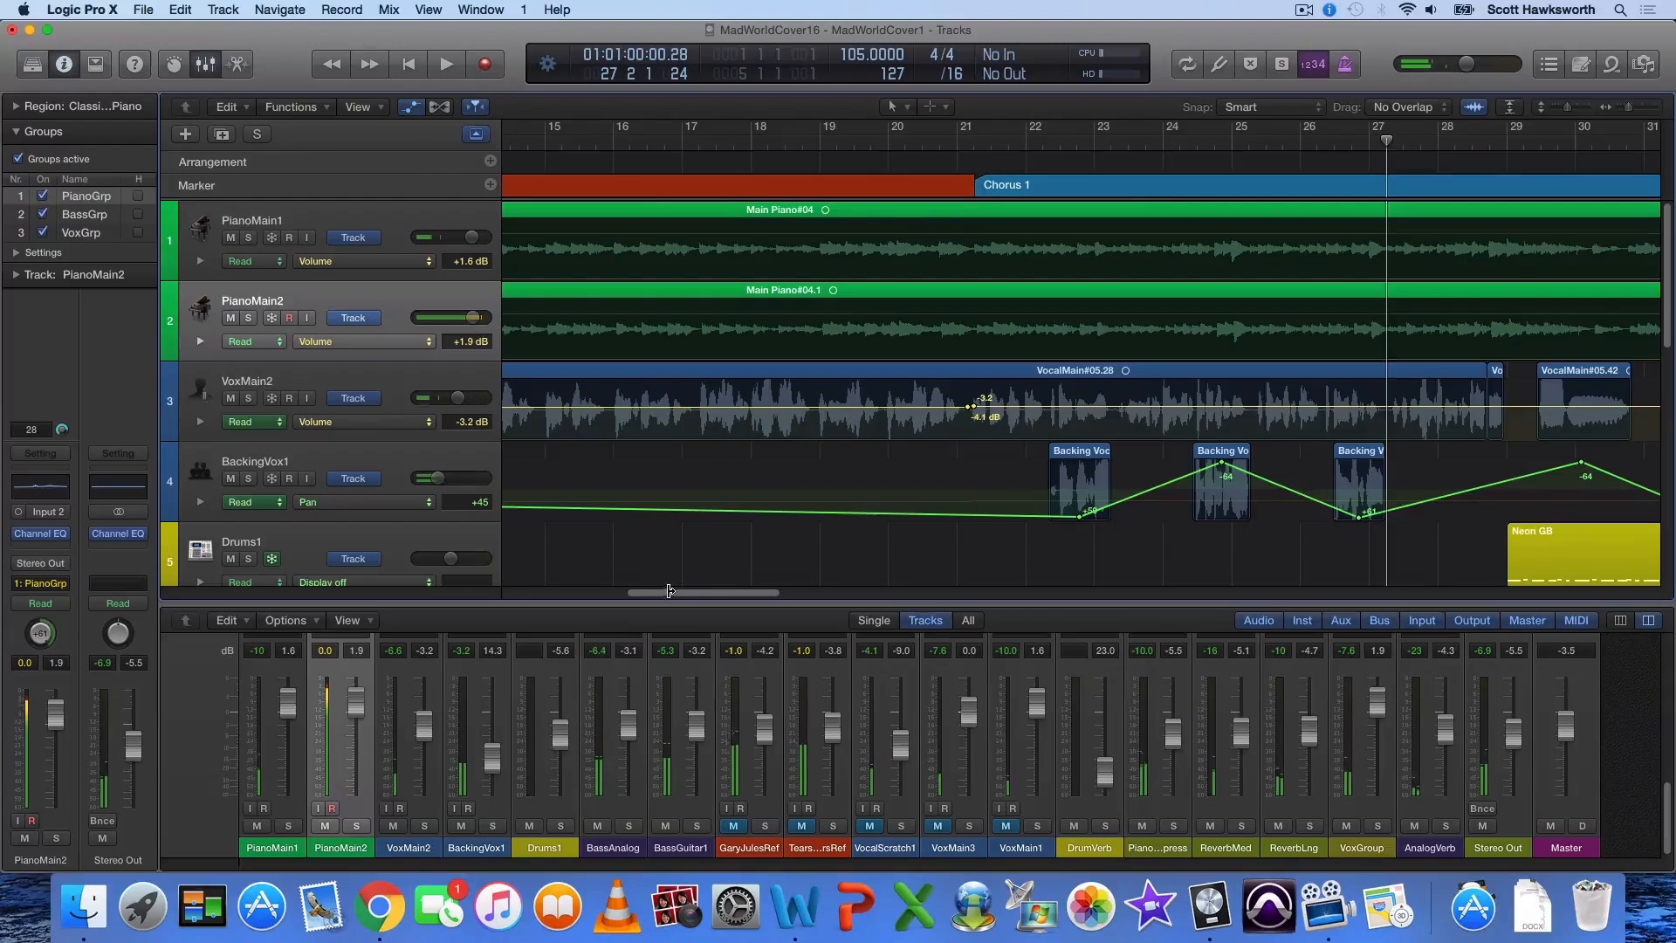
# Solo the BassAnalog track and listen to its volume automation from just before bar 5 in Verse 1, stopping around bar 8
pyautogui.hscroll(8, 711, 561)
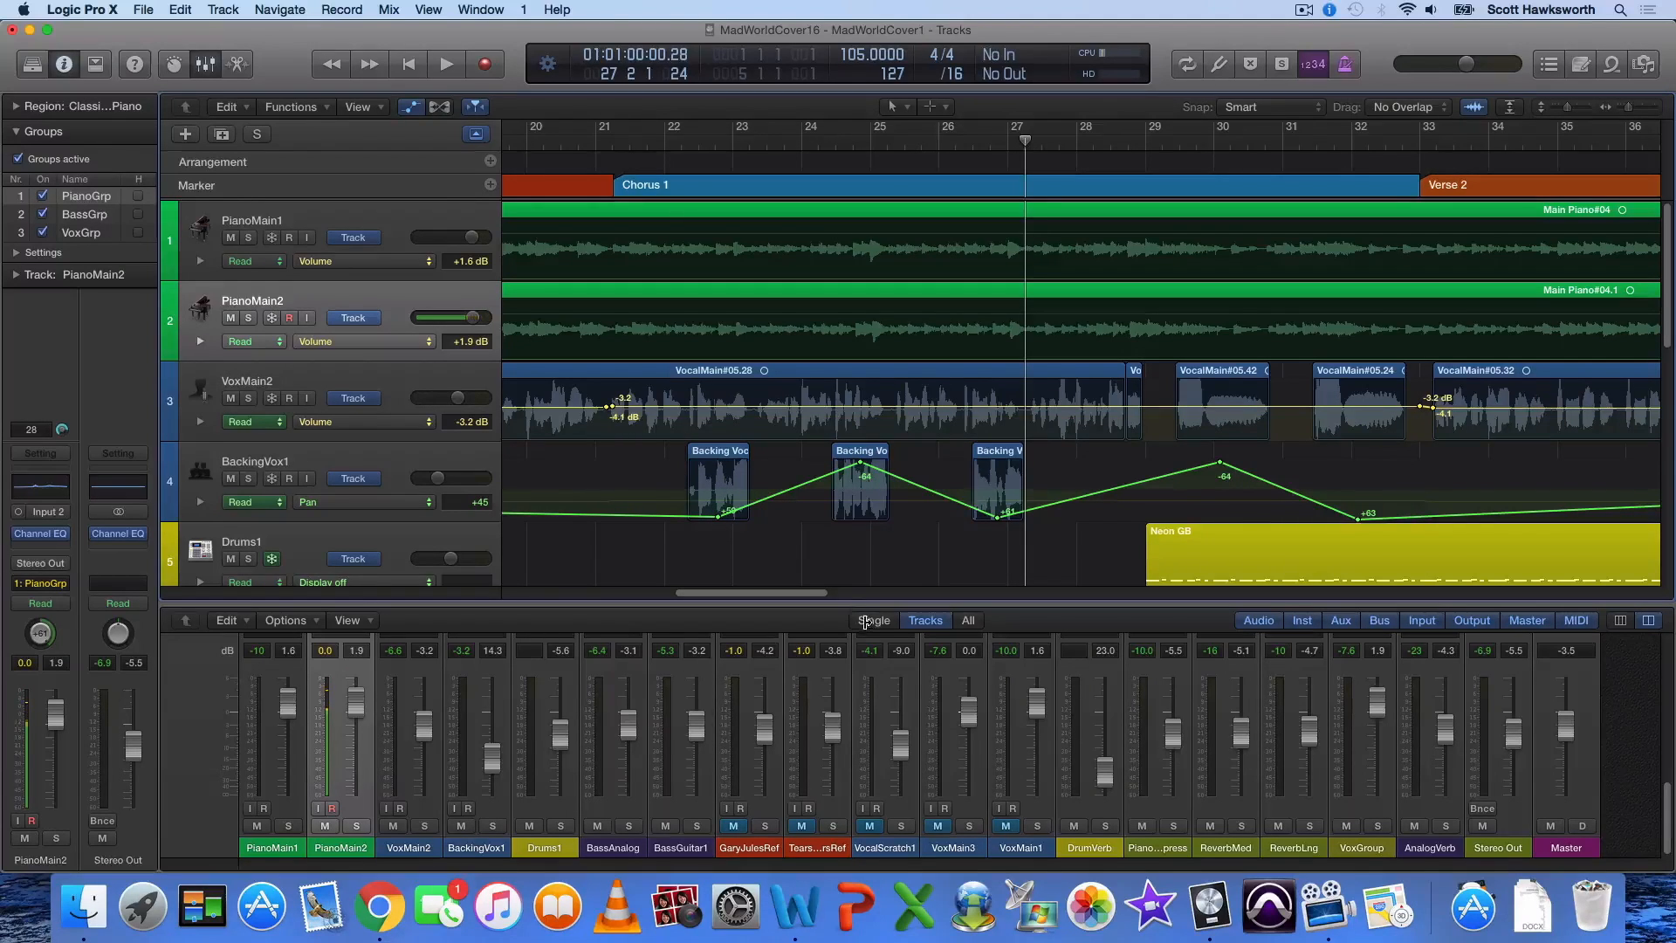
pyautogui.moveTo(751, 600); pyautogui.dragTo(746, 525)
pyautogui.scroll(-5, 746, 521)
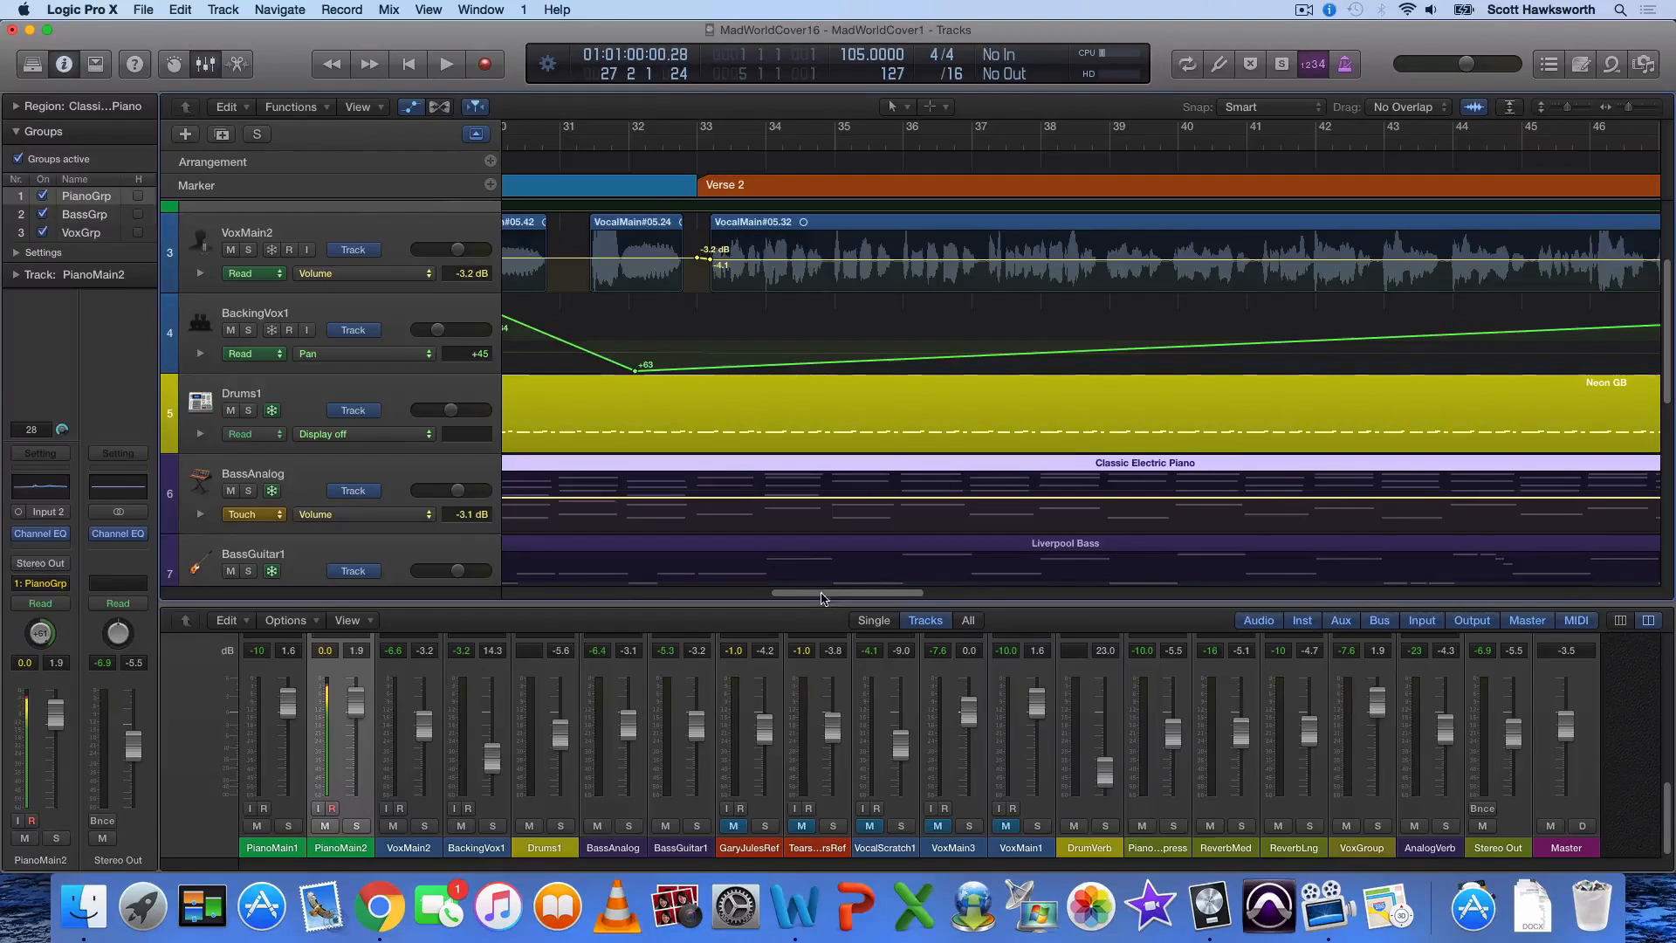
pyautogui.moveTo(826, 593)
pyautogui.mouseDown()
pyautogui.moveTo(1140, 597)
pyautogui.moveTo(526, 584)
pyautogui.mouseUp()
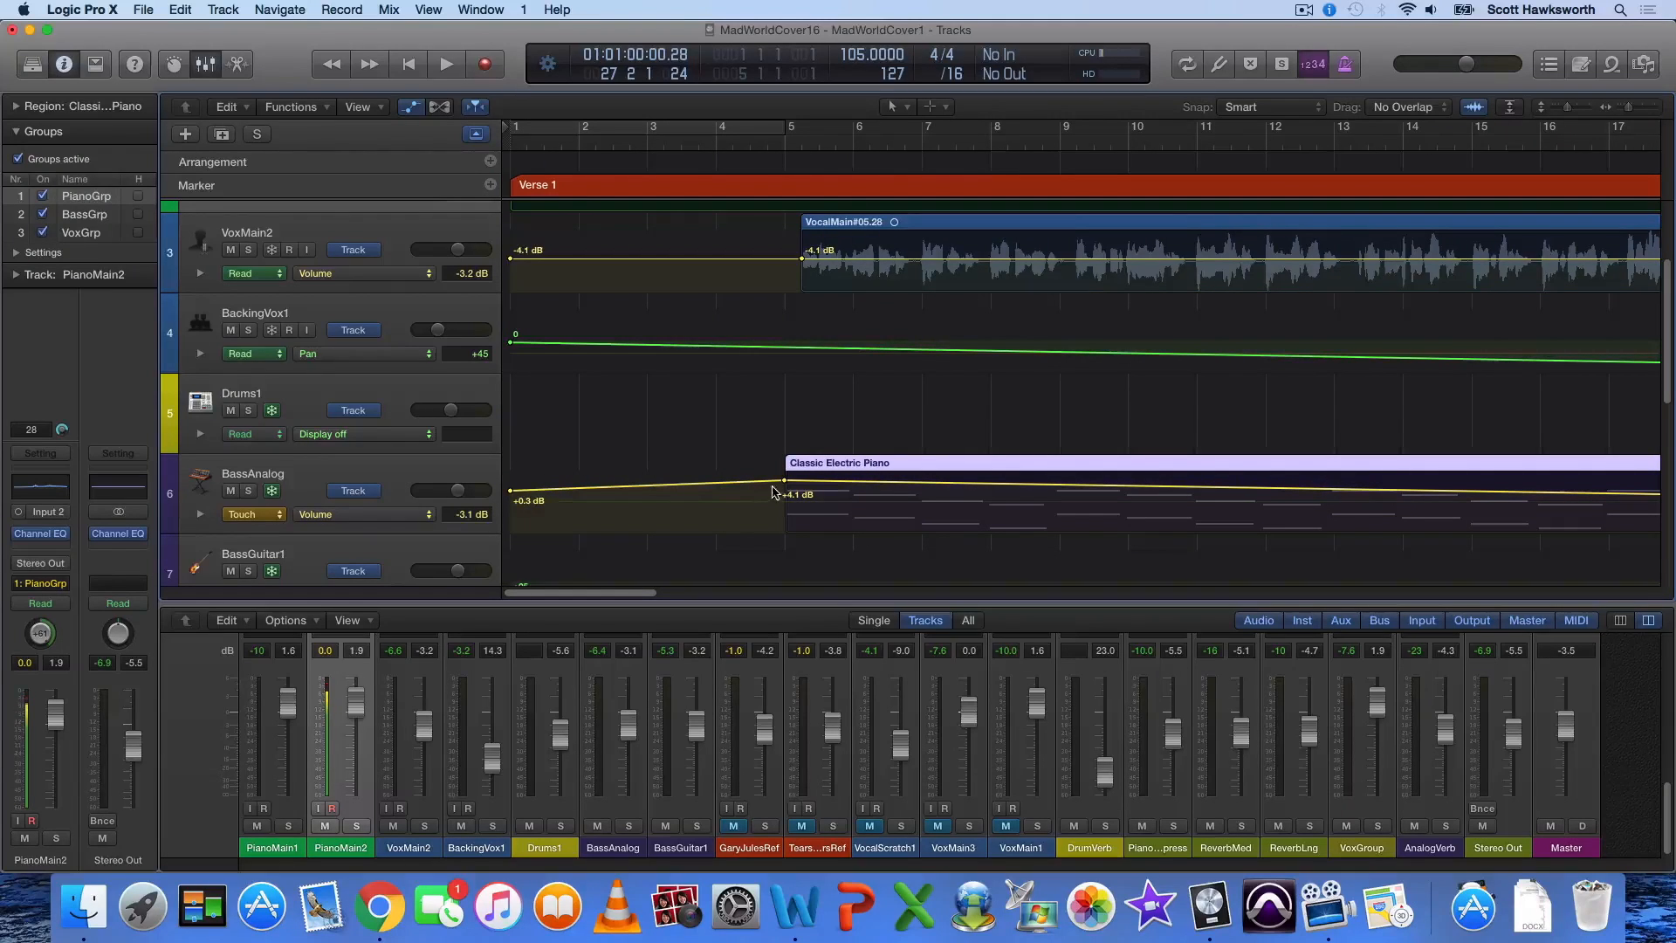
pyautogui.click(248, 490)
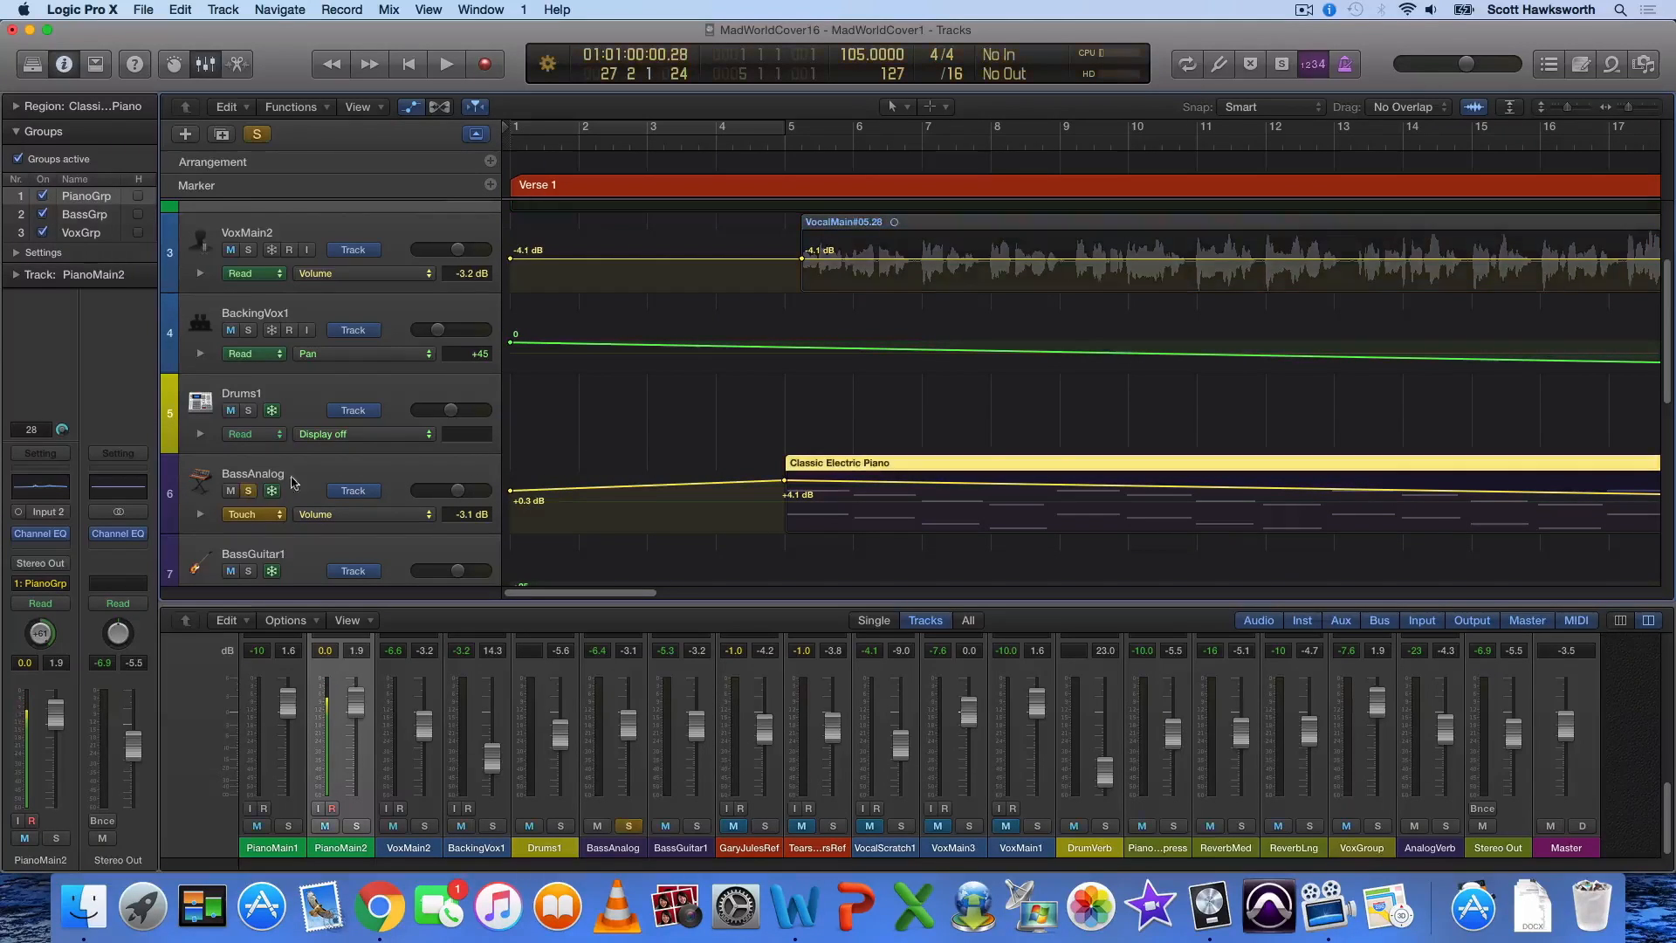
pyautogui.click(762, 127)
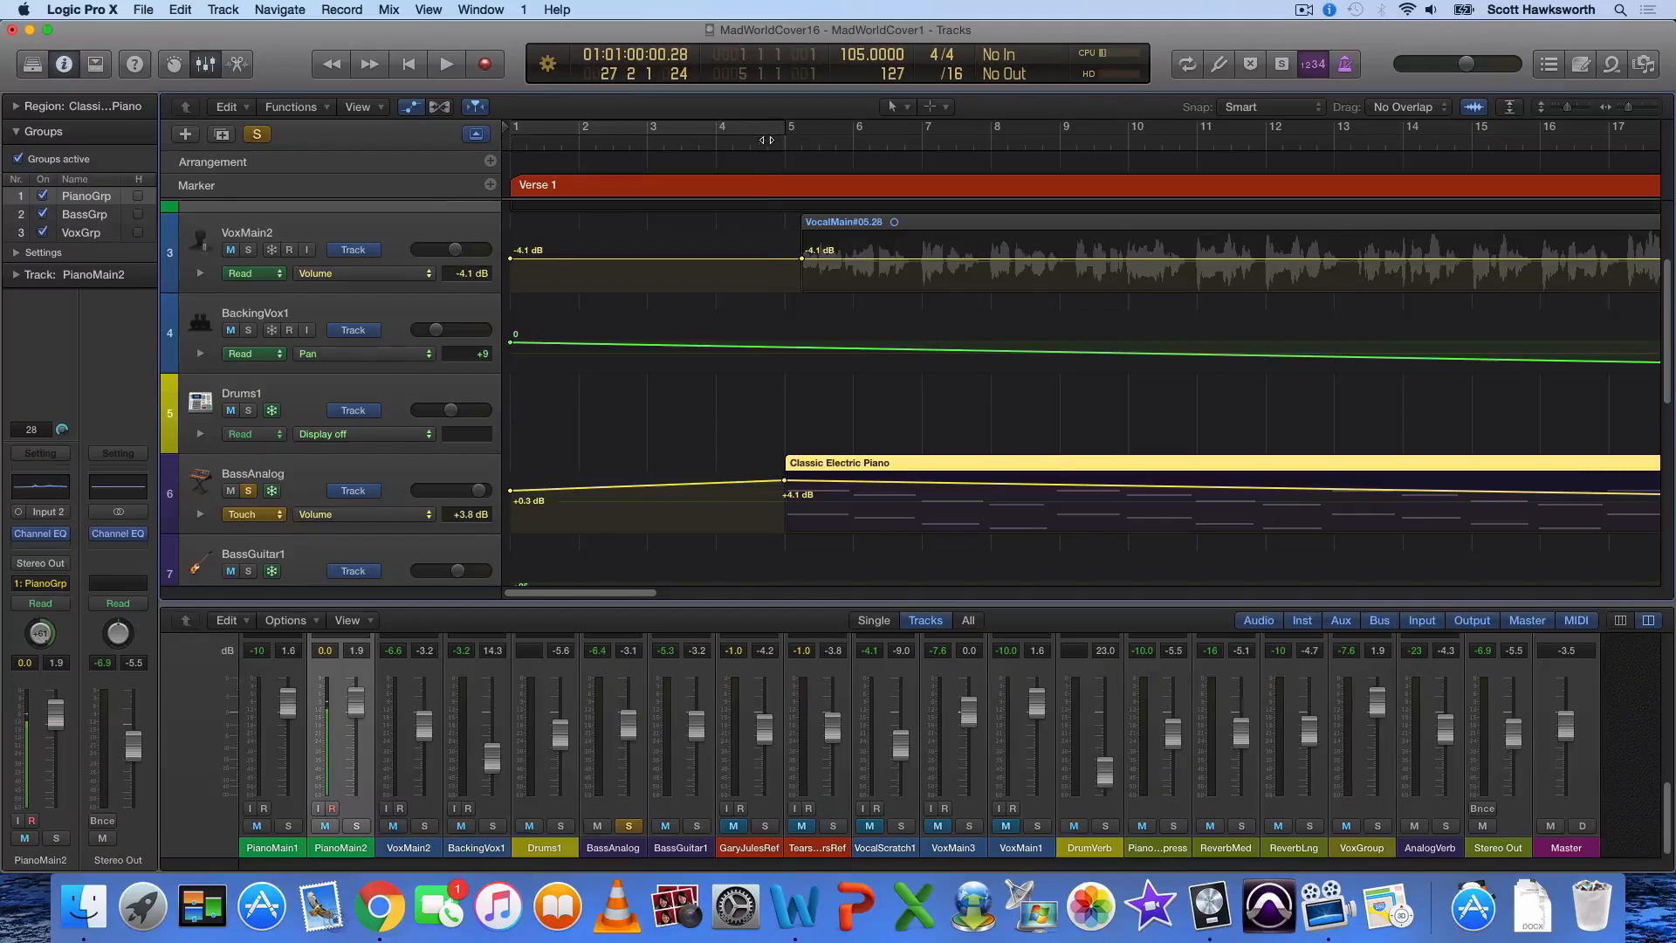
pyautogui.click(446, 66)
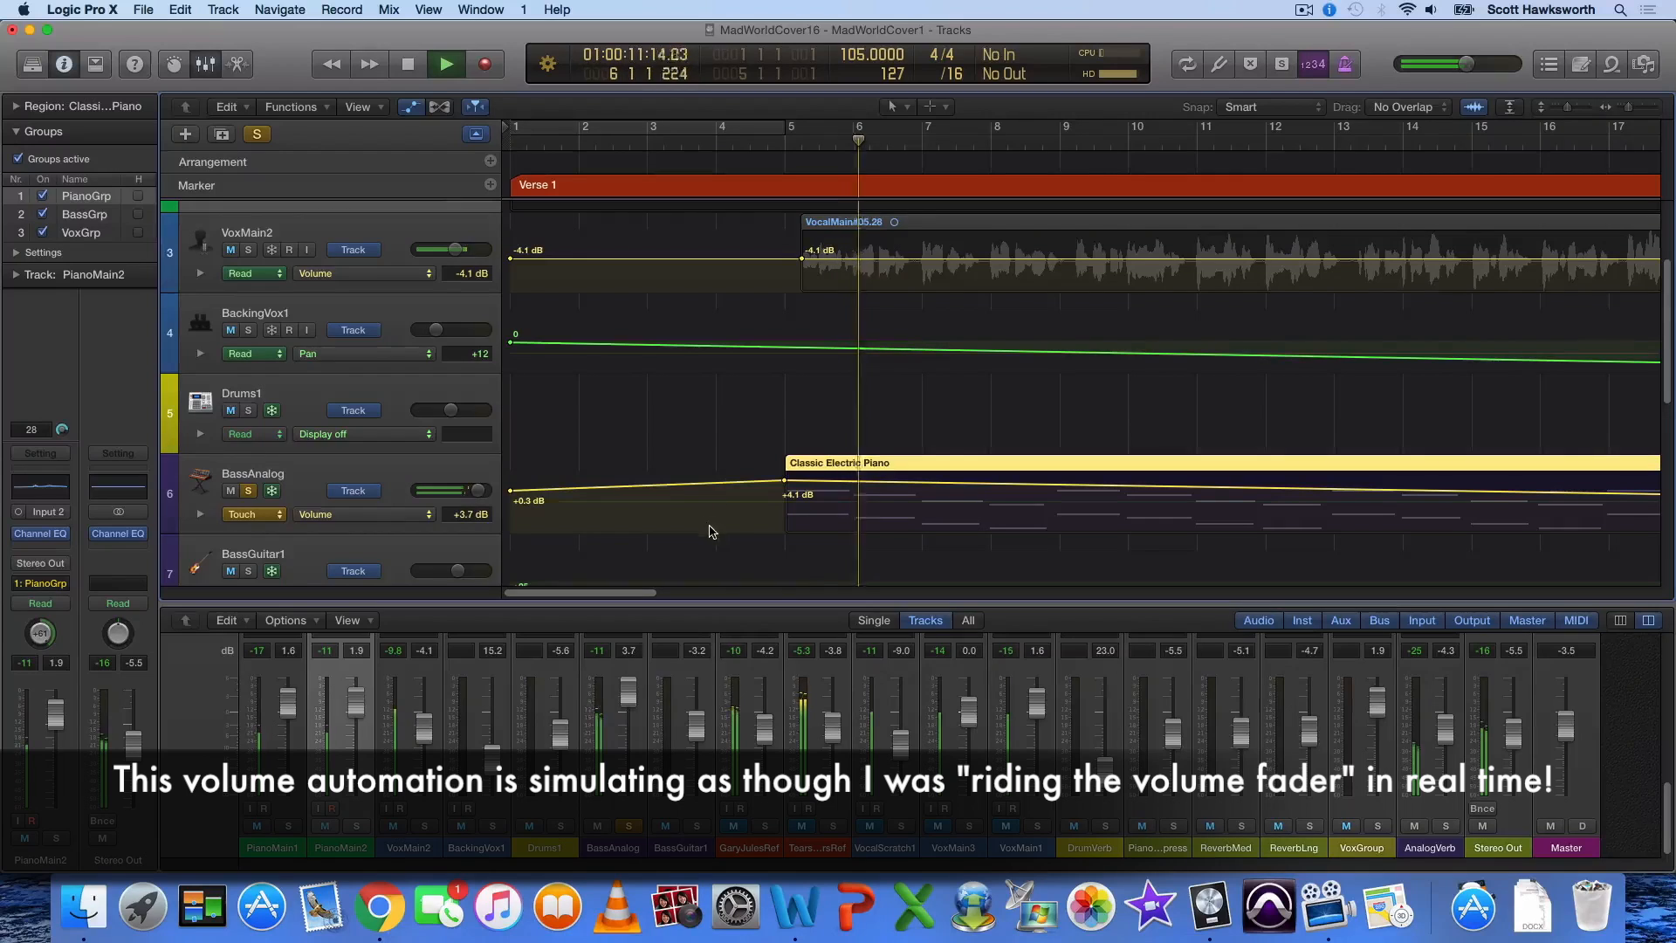
pyautogui.moveTo(636, 593); pyautogui.dragTo(766, 578)
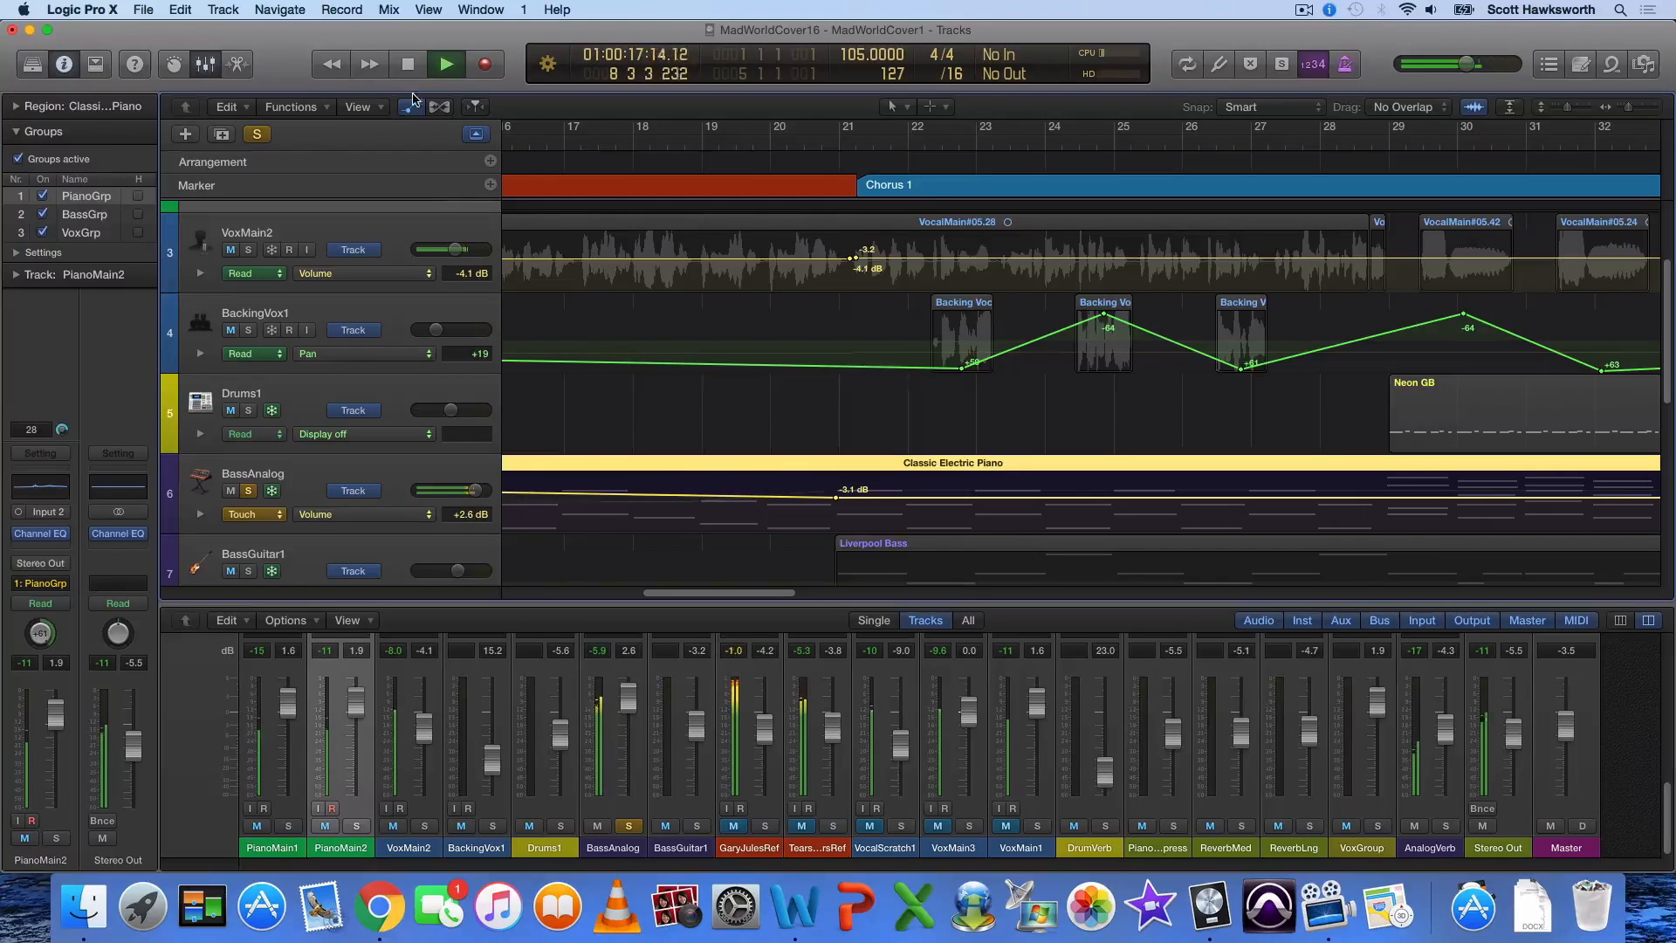
pyautogui.click(397, 65)
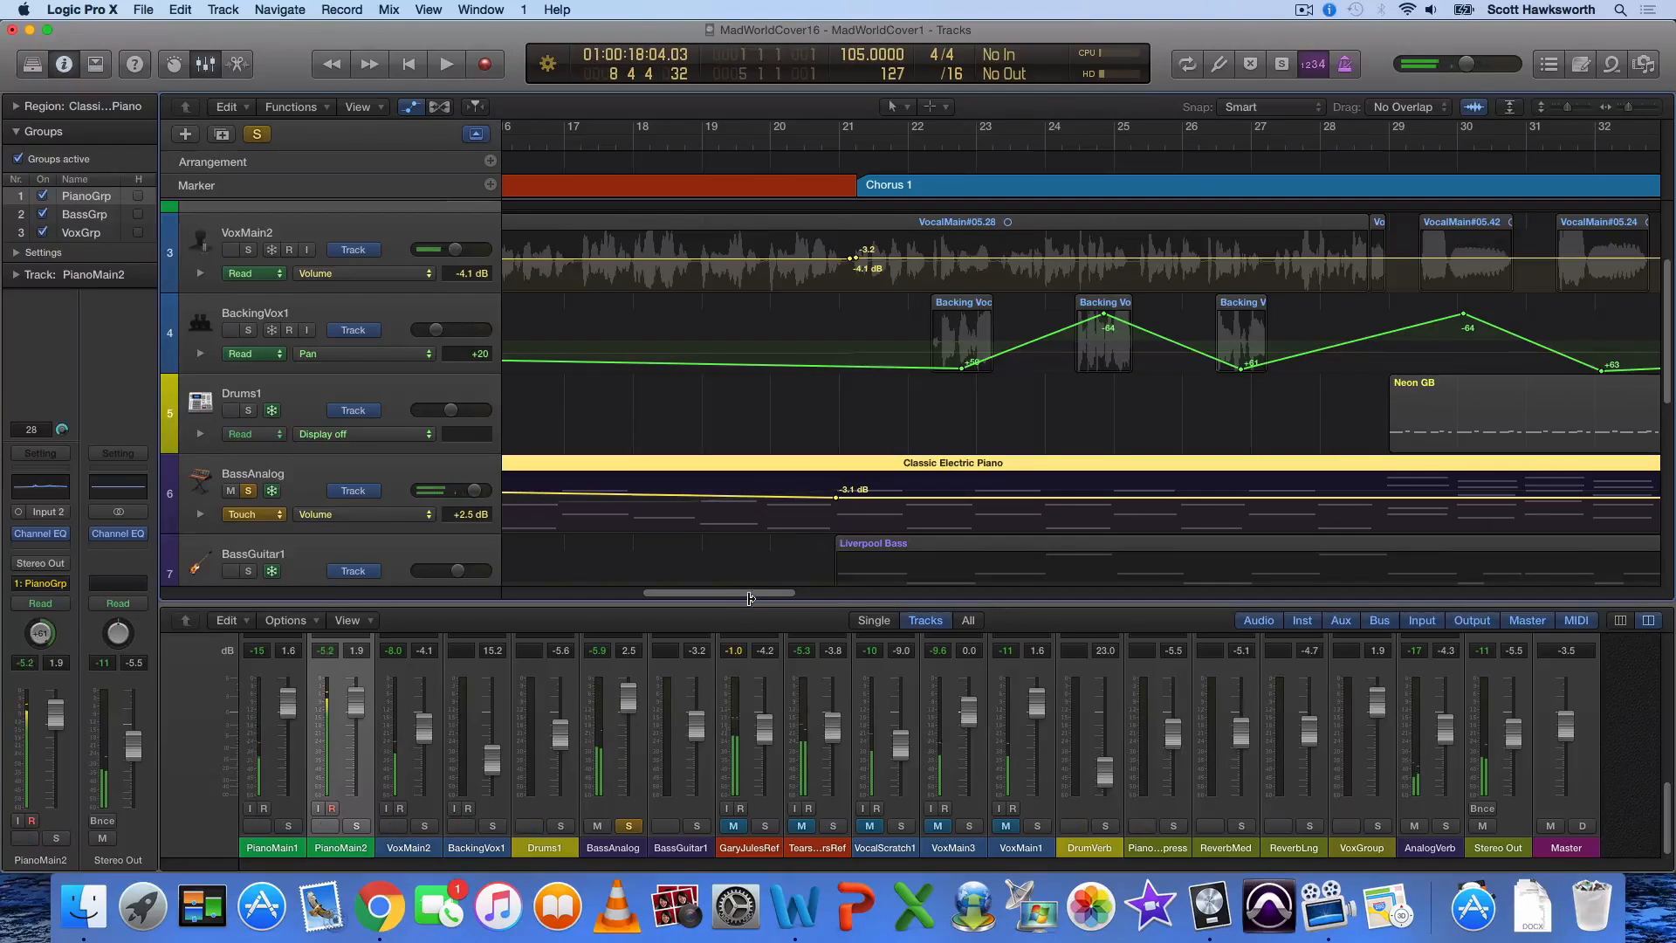
# Unsolo the BassAnalog track and play the Outro from bar 68, raising the master volume to -0.4 dB, until about bar 75
pyautogui.moveTo(787, 596); pyautogui.dragTo(1212, 571)
pyautogui.click(819, 142)
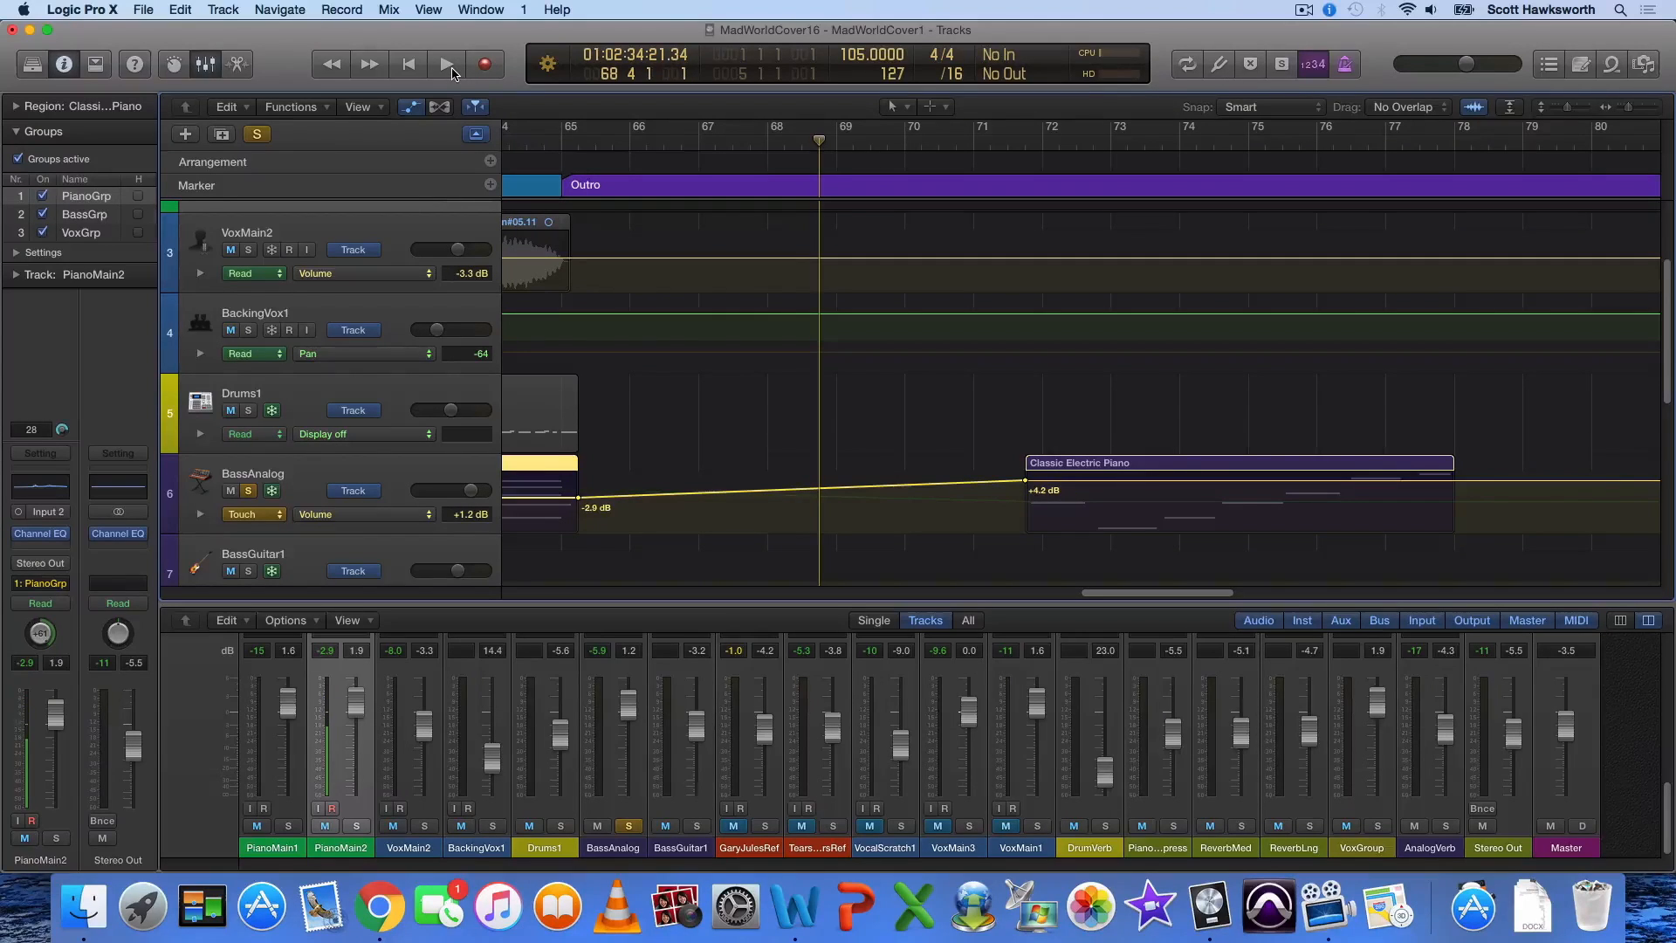
pyautogui.click(249, 492)
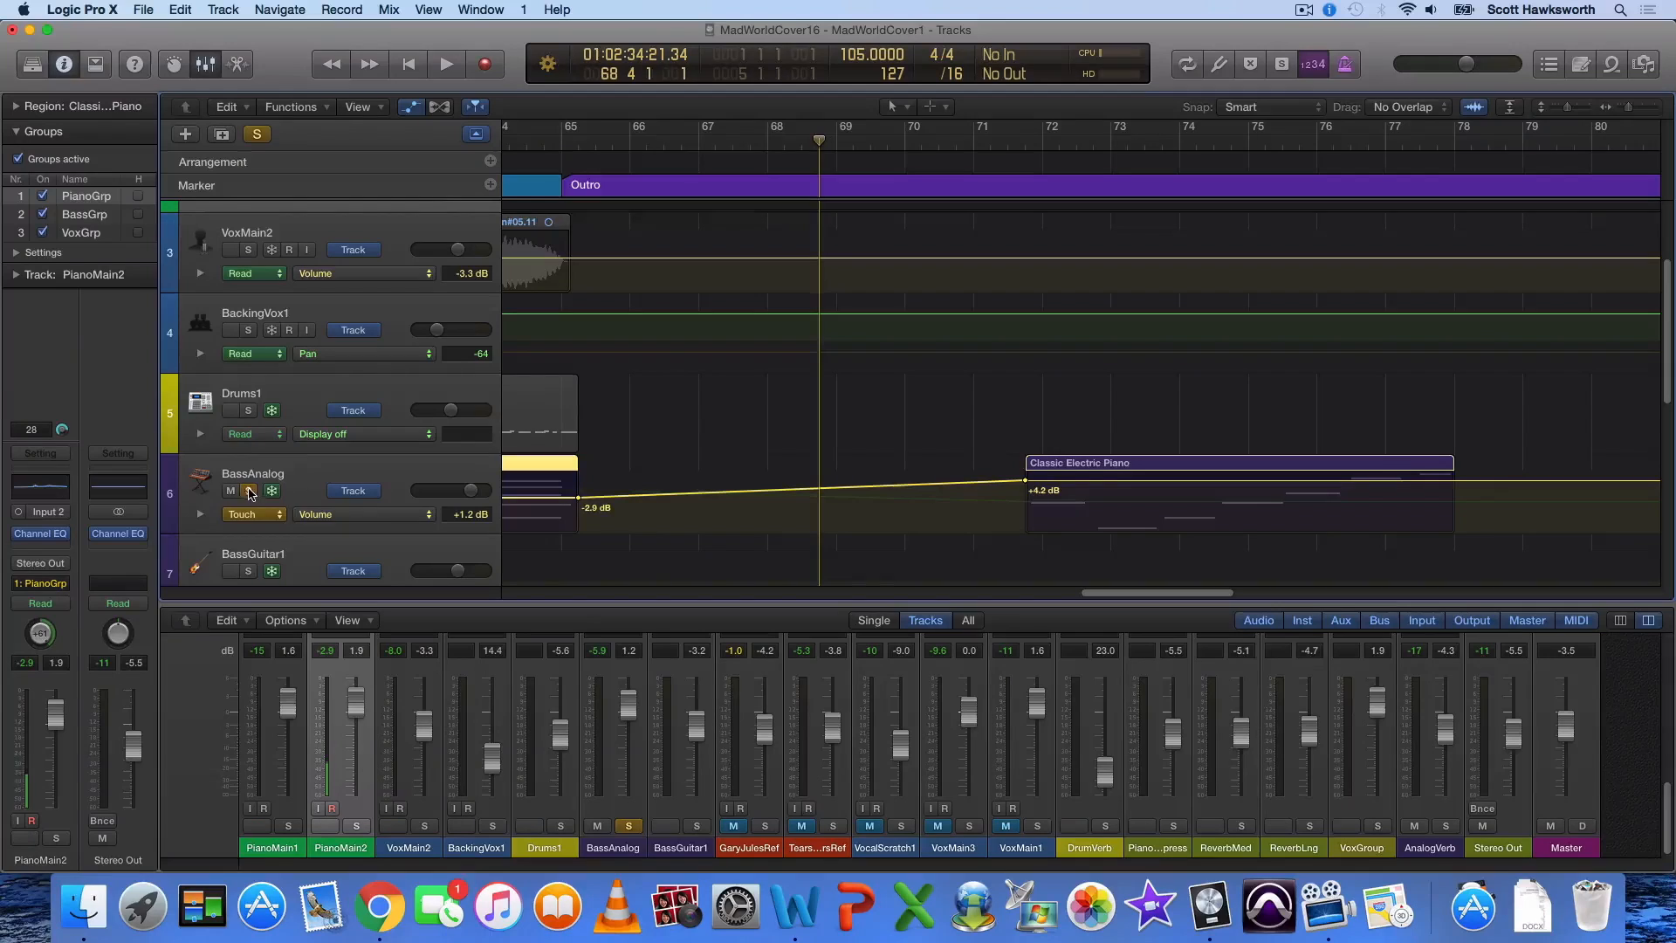
pyautogui.click(446, 69)
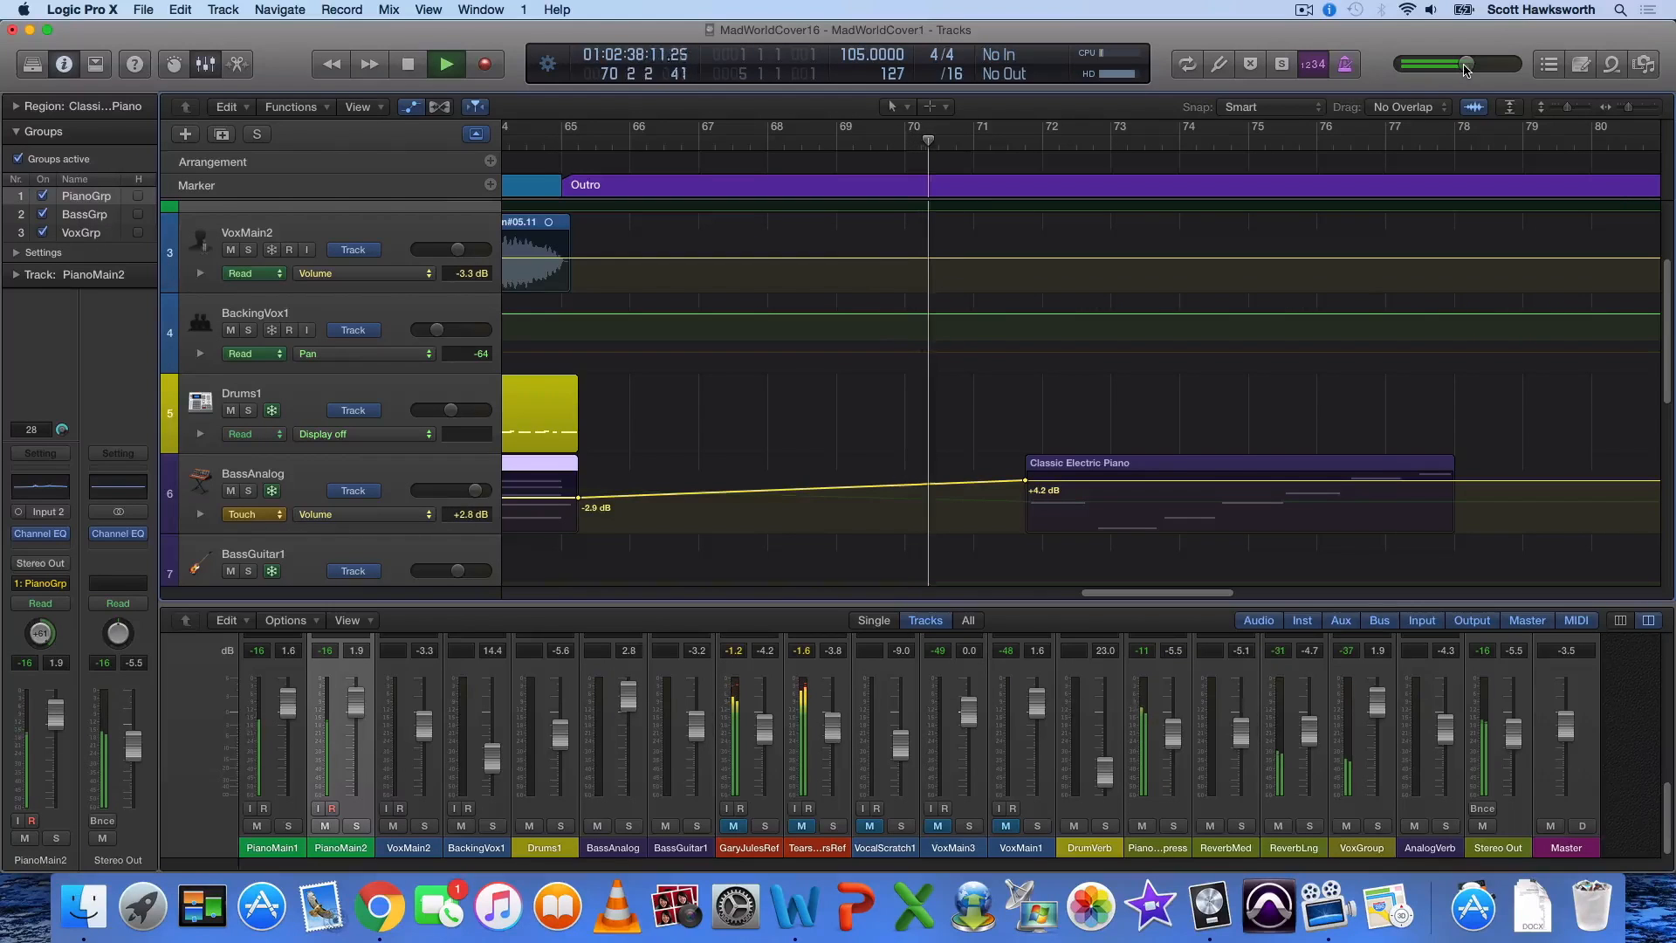
pyautogui.moveTo(1473, 72); pyautogui.dragTo(1482, 68)
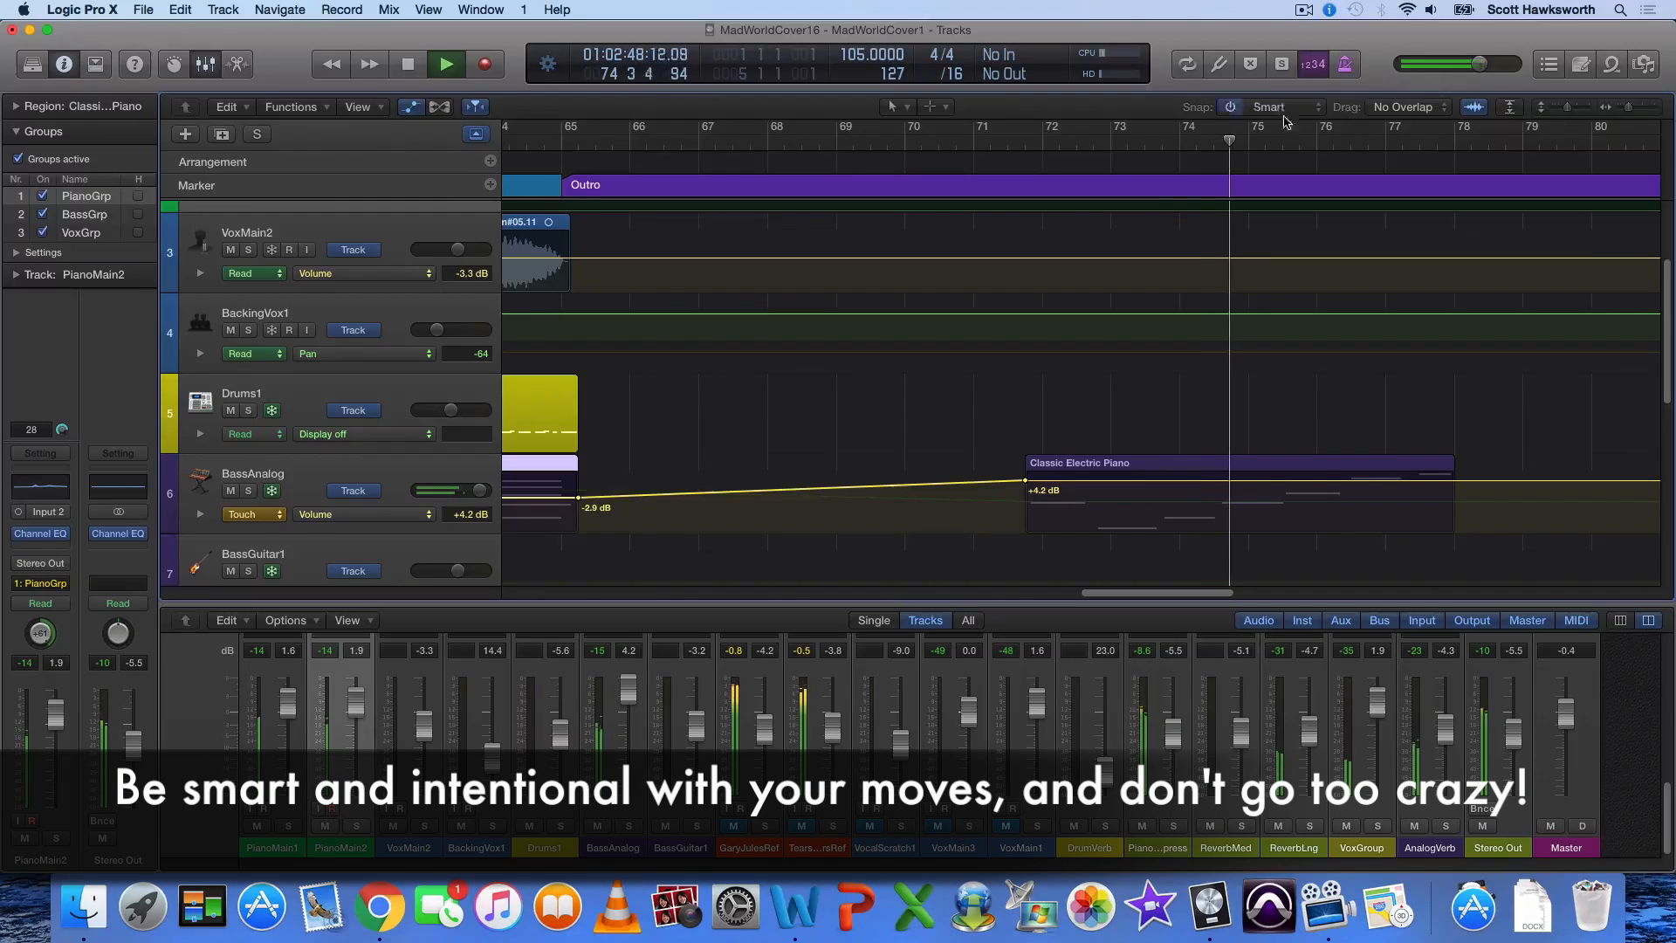
pyautogui.click(413, 64)
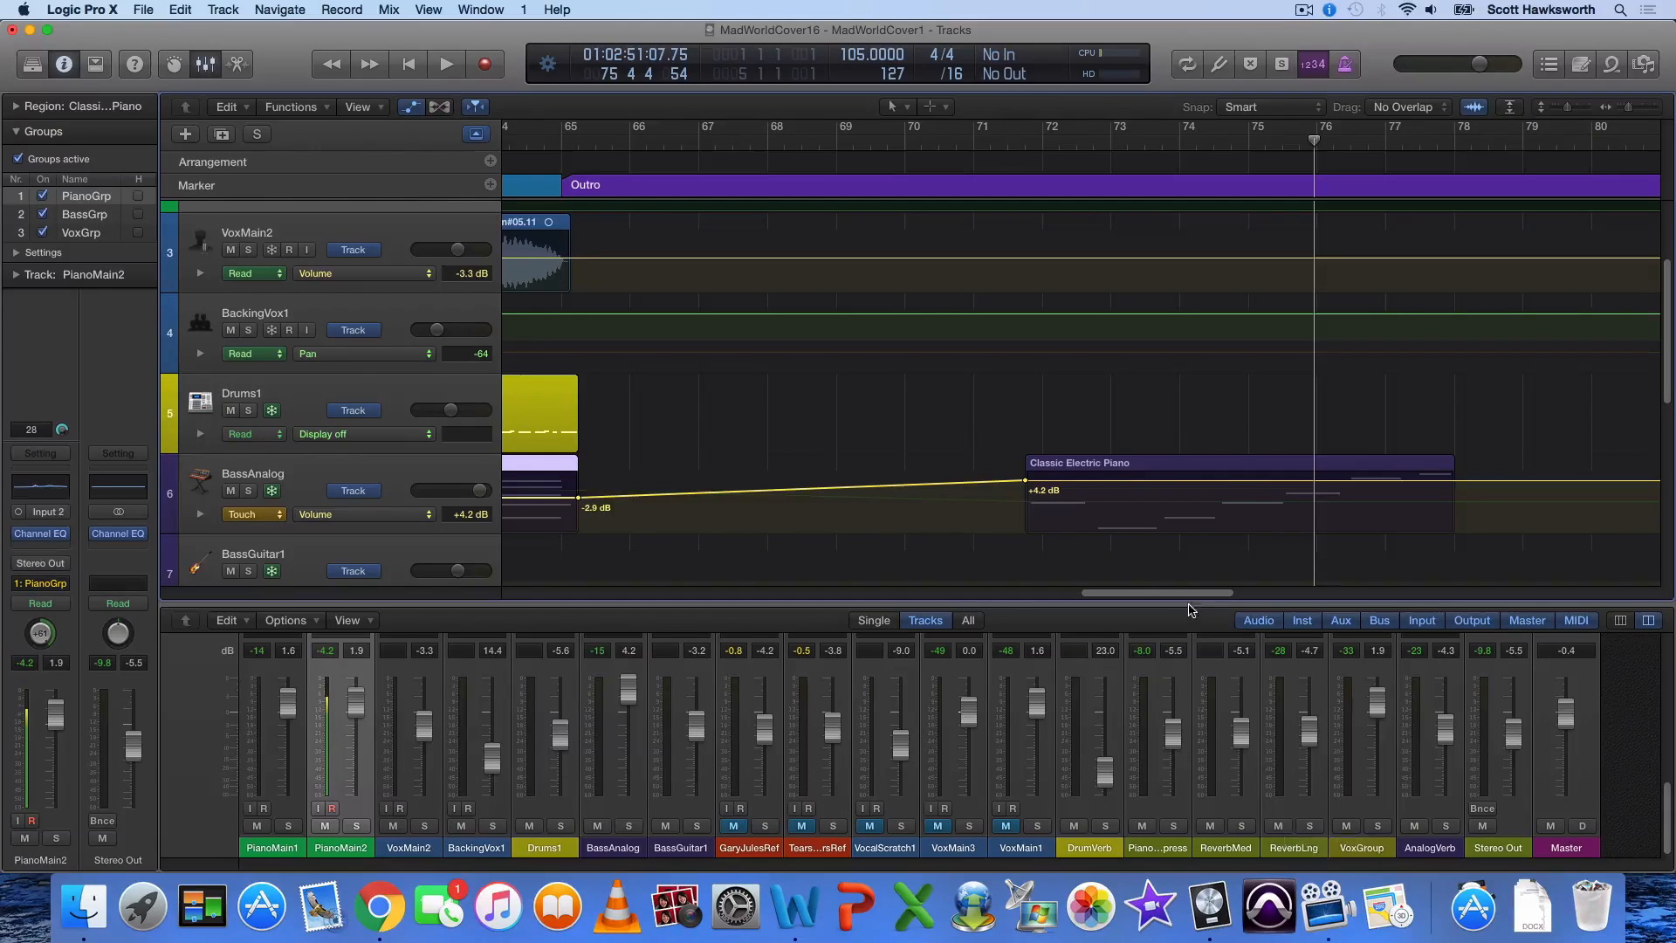
pyautogui.moveTo(1122, 594); pyautogui.dragTo(688, 546)
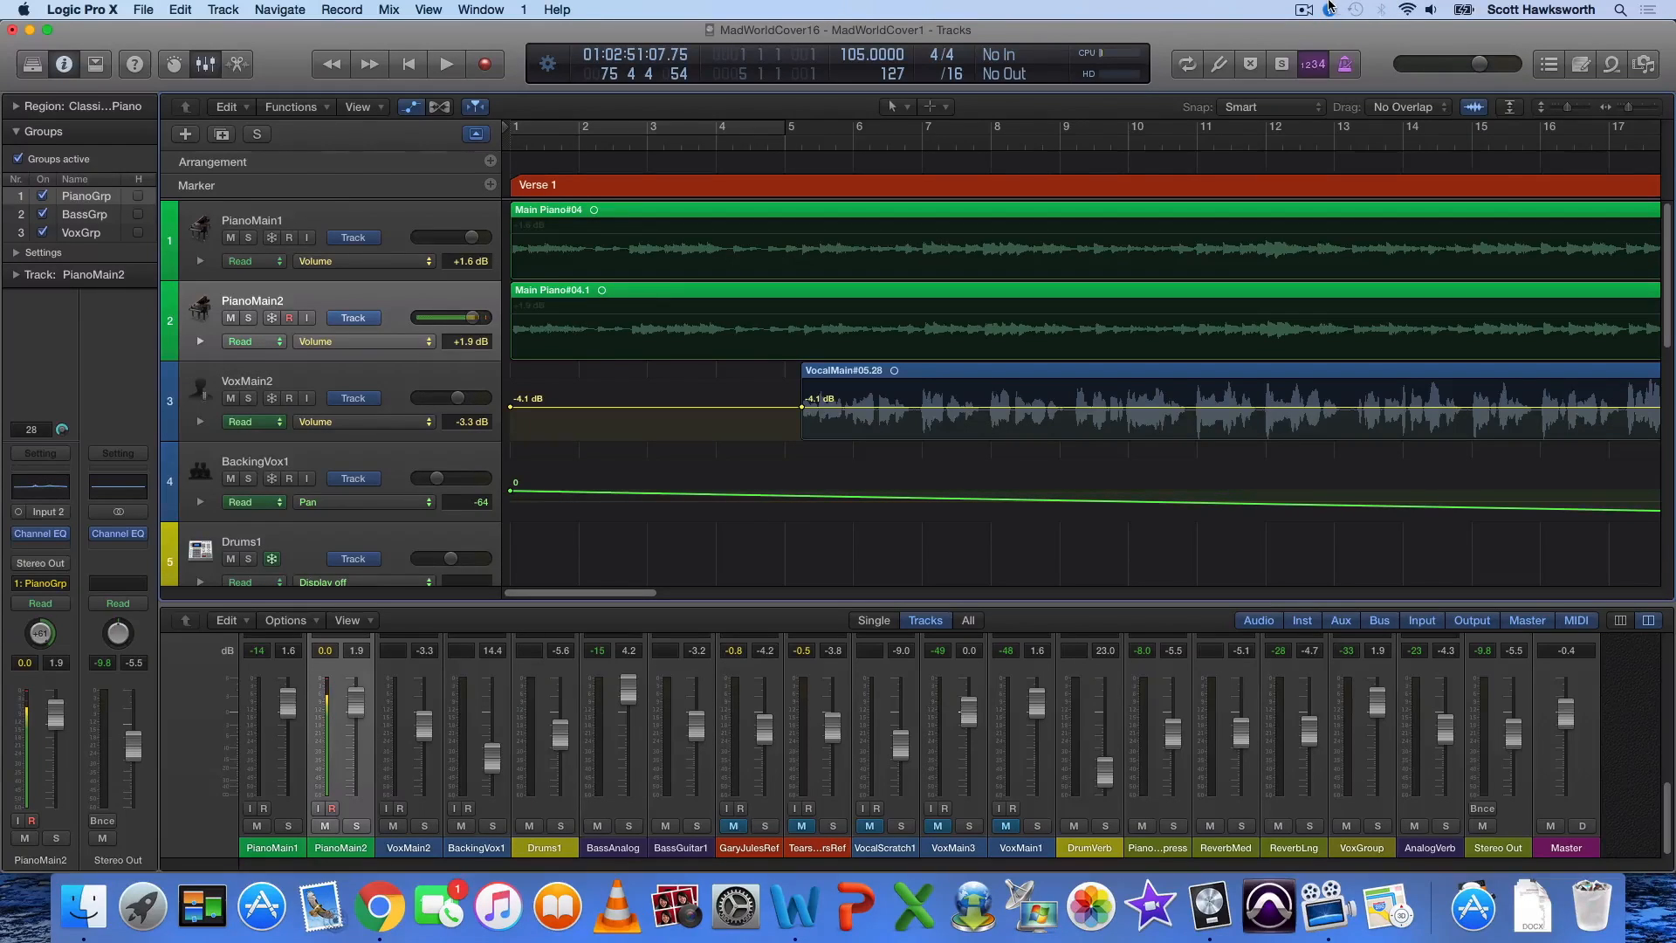
pyautogui.click(1303, 9)
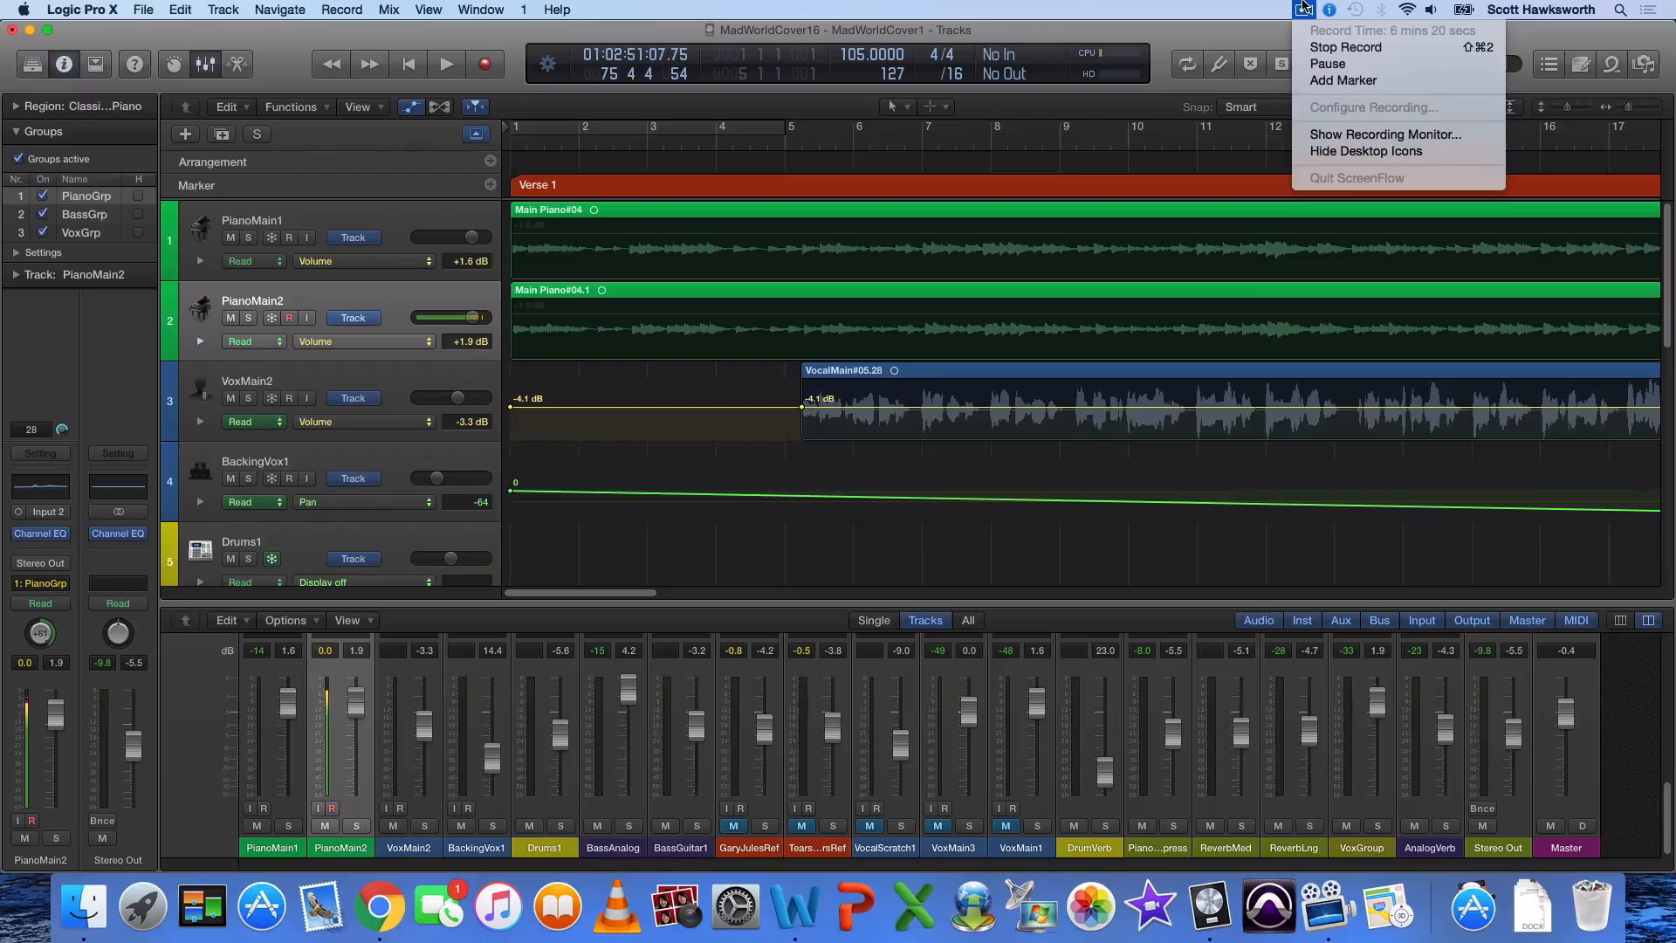